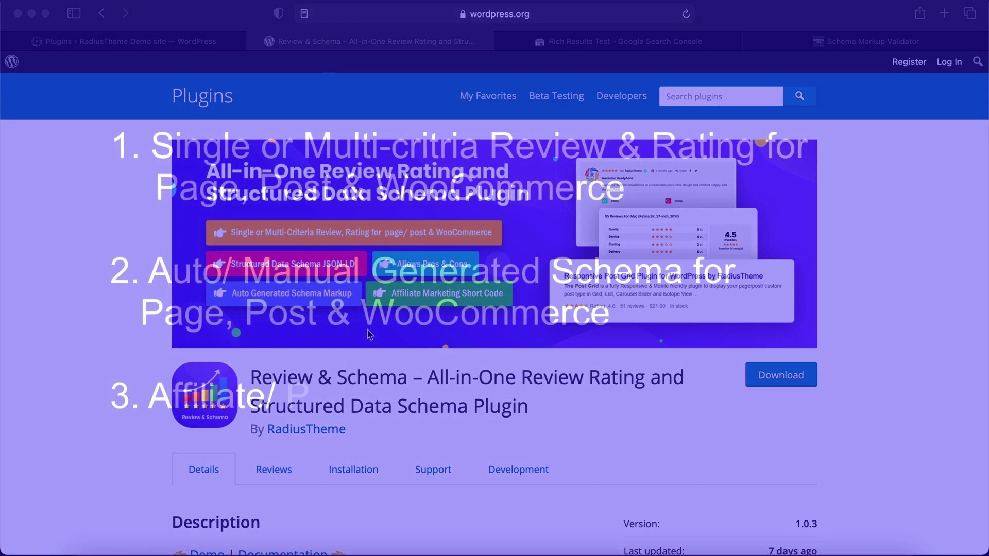
Browse the Review & Schema plugin page, then switch back to the demo site's Installed Plugins list.
{"action": "scroll", "coordinate": [494, 309], "scroll_direction": "down", "scroll_amount": 5}
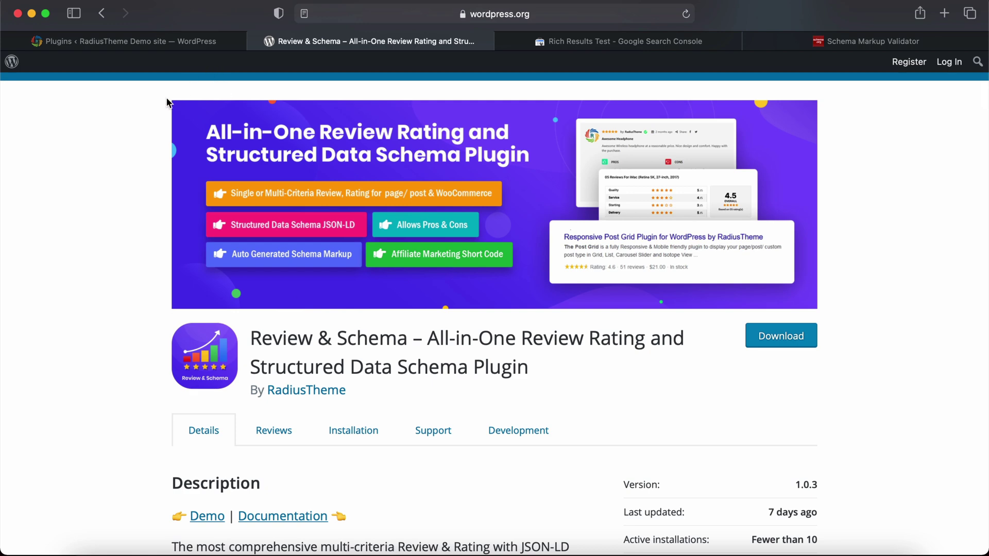
{"action": "left_click", "coordinate": [148, 41]}
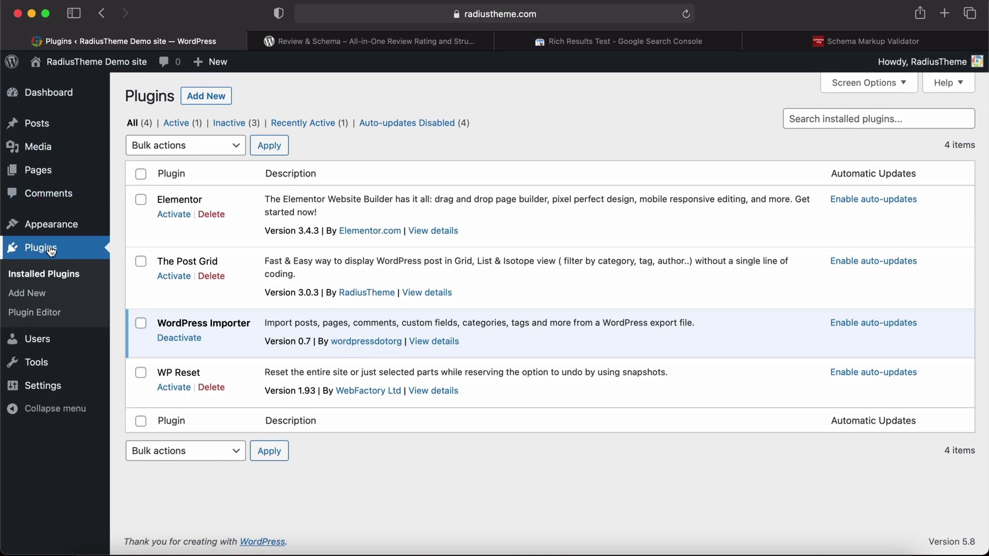
Find 'Review schema by RadiusTheme' under Add New Plugins, then install and activate it.
{"action": "left_click", "coordinate": [203, 98]}
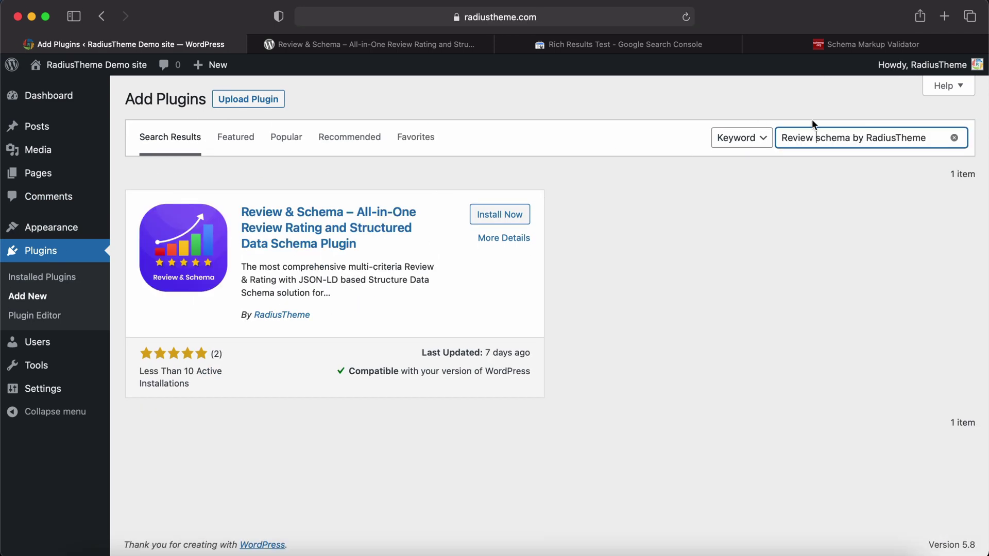
{"action": "left_click", "coordinate": [831, 140]}
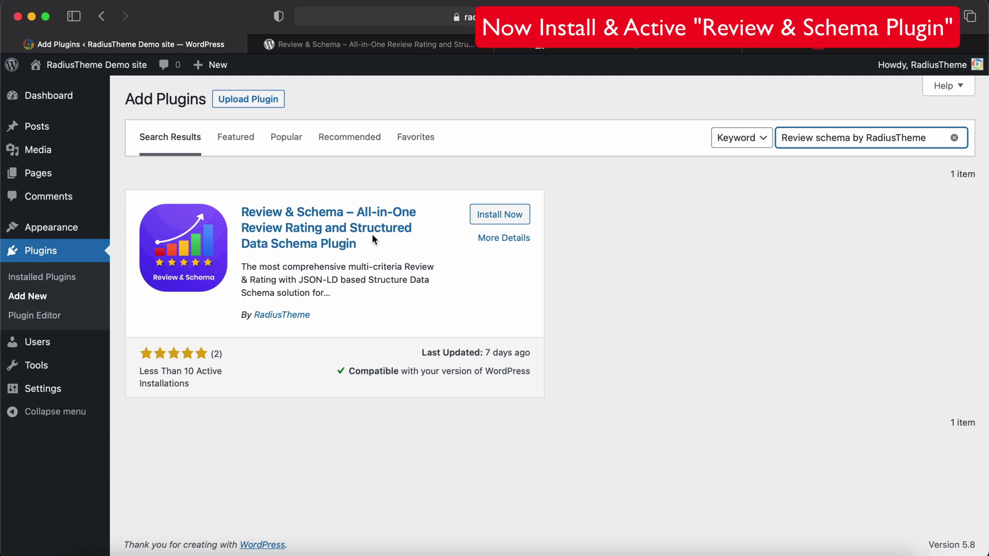
{"action": "left_click", "coordinate": [508, 218]}
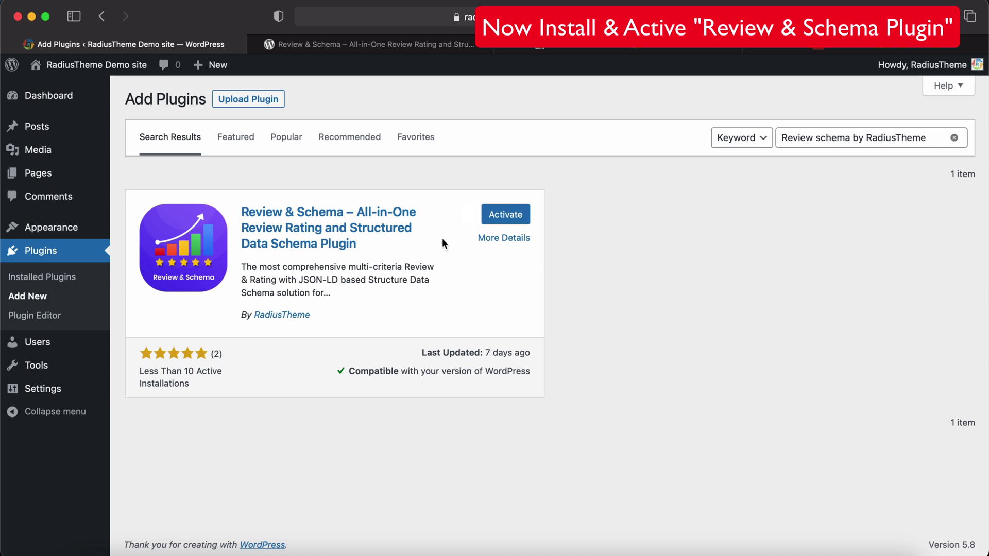
{"action": "left_click", "coordinate": [498, 220]}
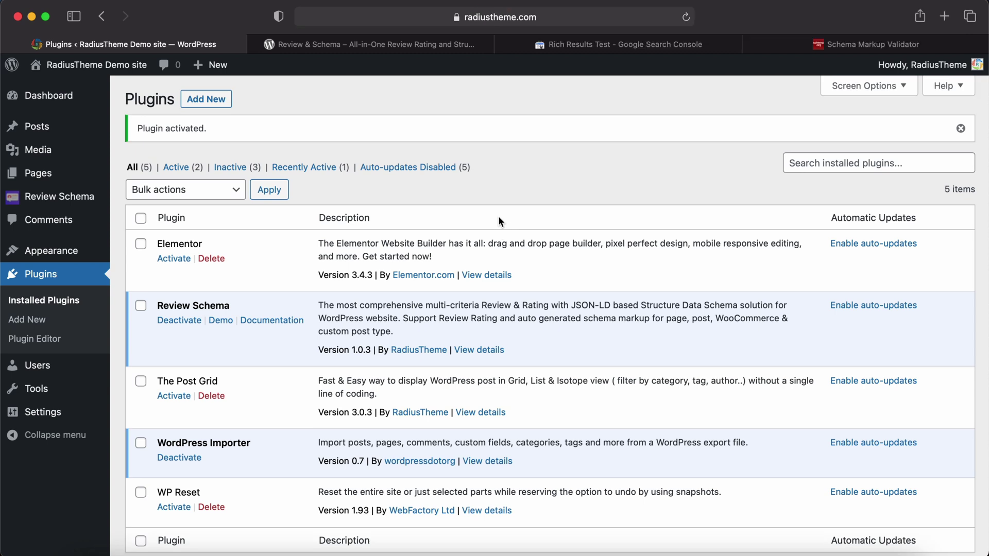
Open Review Schema > Settings and scan the Review tab options, such as the captcha keys.
{"action": "mouse_move", "coordinate": [61, 200]}
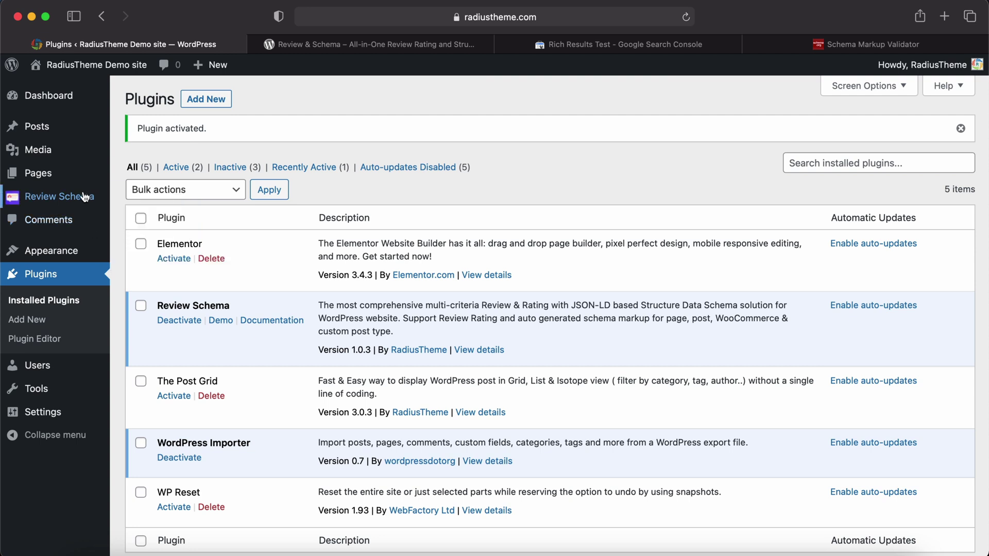
{"action": "mouse_move", "coordinate": [95, 196]}
{"action": "left_click", "coordinate": [147, 257]}
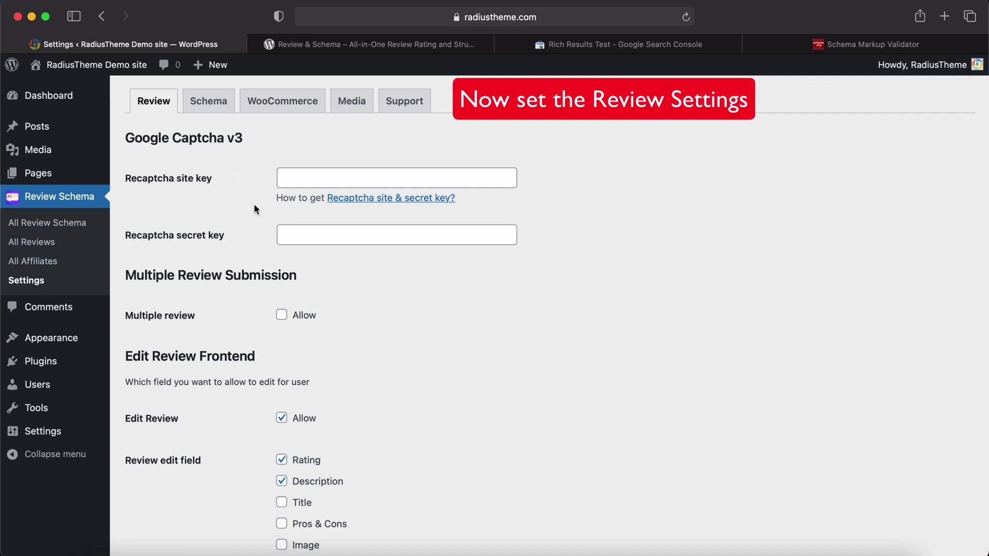
{"action": "scroll", "coordinate": [255, 205], "scroll_direction": "down", "scroll_amount": 5}
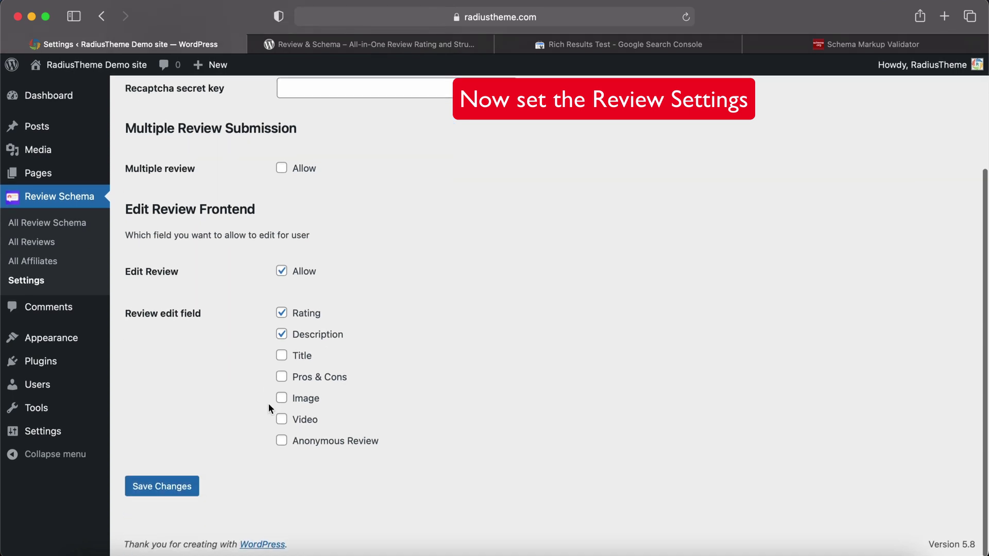
{"action": "scroll", "coordinate": [268, 404], "scroll_direction": "up", "scroll_amount": 5}
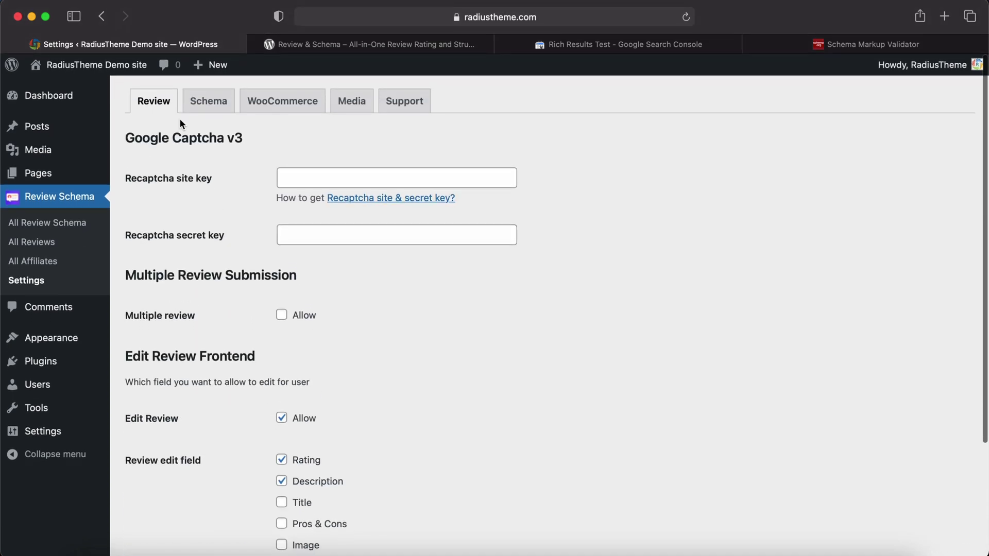
Show the Schema tab and look over the Organization Info settings.
{"action": "left_click", "coordinate": [201, 105]}
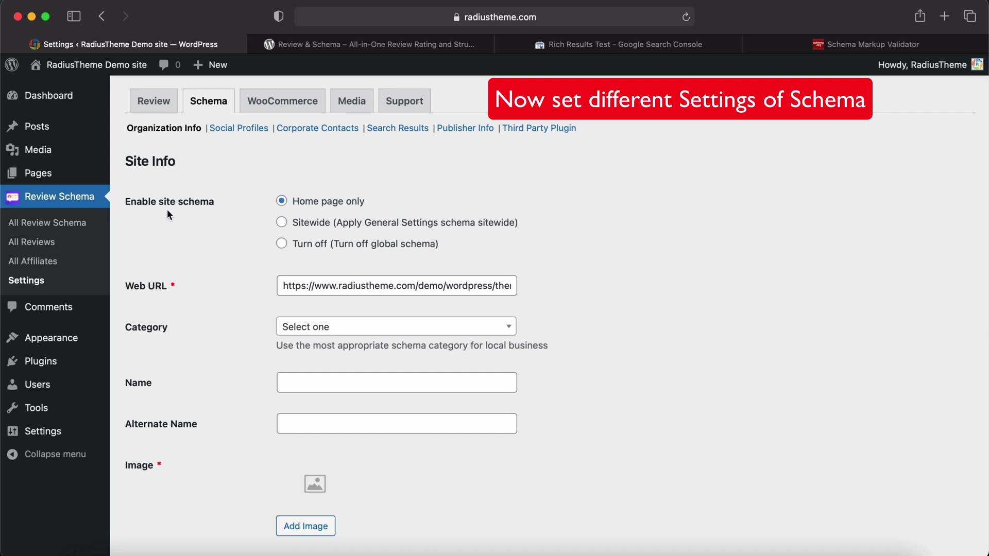
{"action": "scroll", "coordinate": [267, 206], "scroll_direction": "down", "scroll_amount": 5}
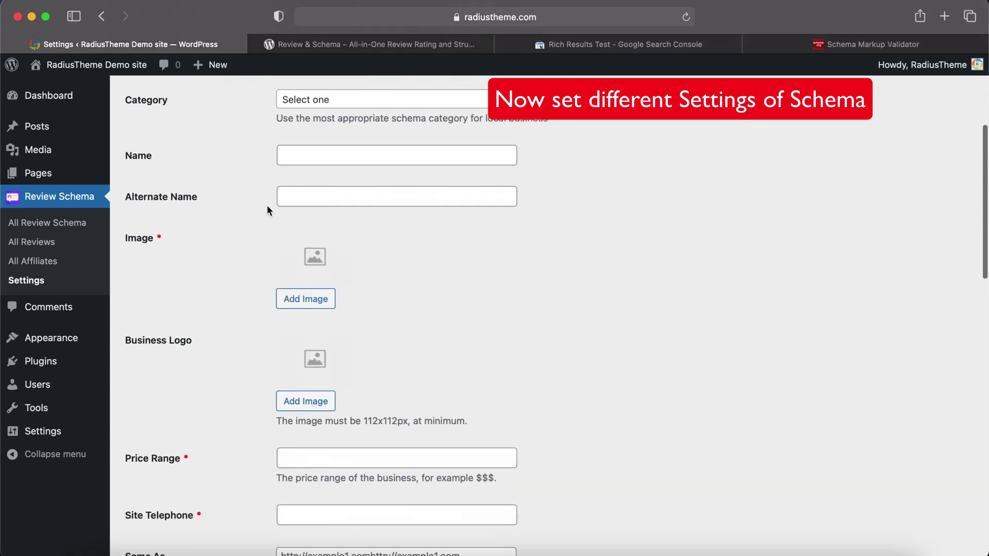
{"action": "scroll", "coordinate": [267, 206], "scroll_direction": "down", "scroll_amount": 12}
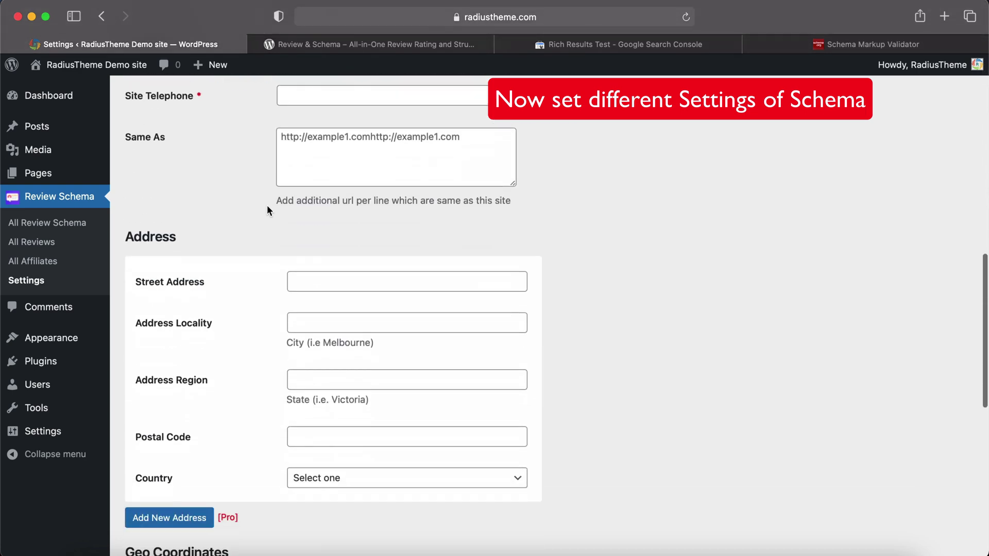
{"action": "scroll", "coordinate": [267, 206], "scroll_direction": "down", "scroll_amount": 5}
{"action": "scroll", "coordinate": [266, 206], "scroll_direction": "up", "scroll_amount": 15}
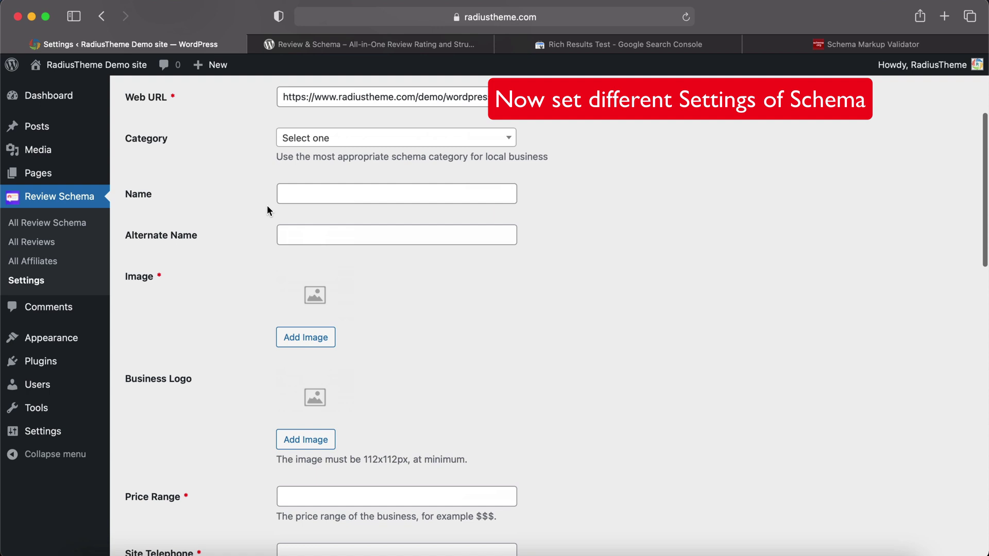
Add two Social URL entries under Social Profiles, making three in total.
{"action": "left_click", "coordinate": [244, 129]}
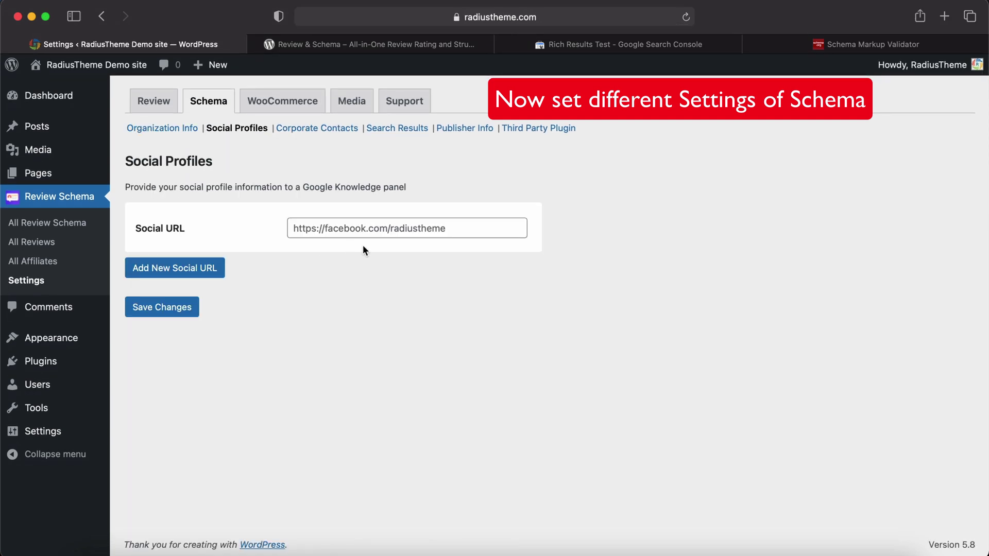
{"action": "double_click", "coordinate": [175, 271]}
{"action": "left_click", "coordinate": [180, 325]}
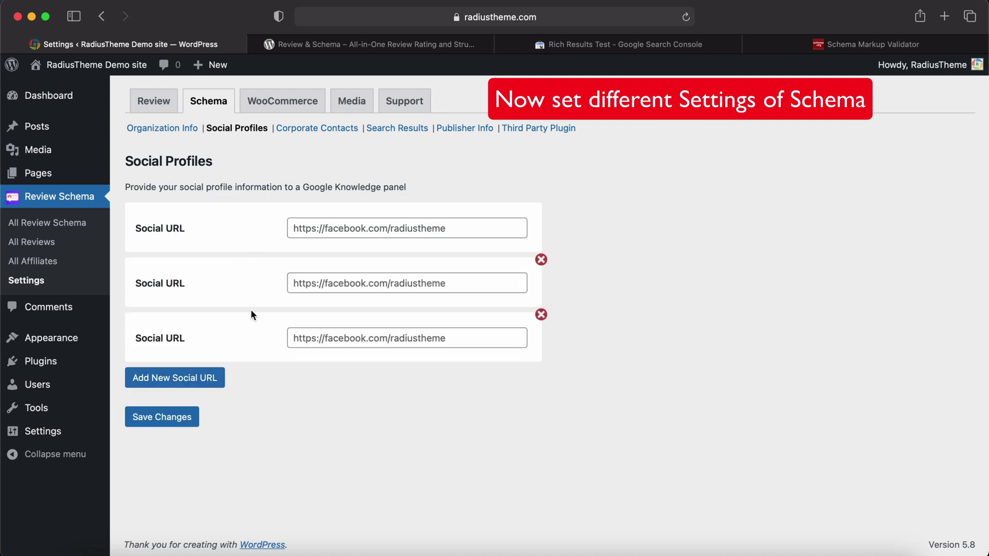
Check the Corporate Contacts types, then enable the sitelink search box under Search Results.
{"action": "left_click", "coordinate": [310, 129]}
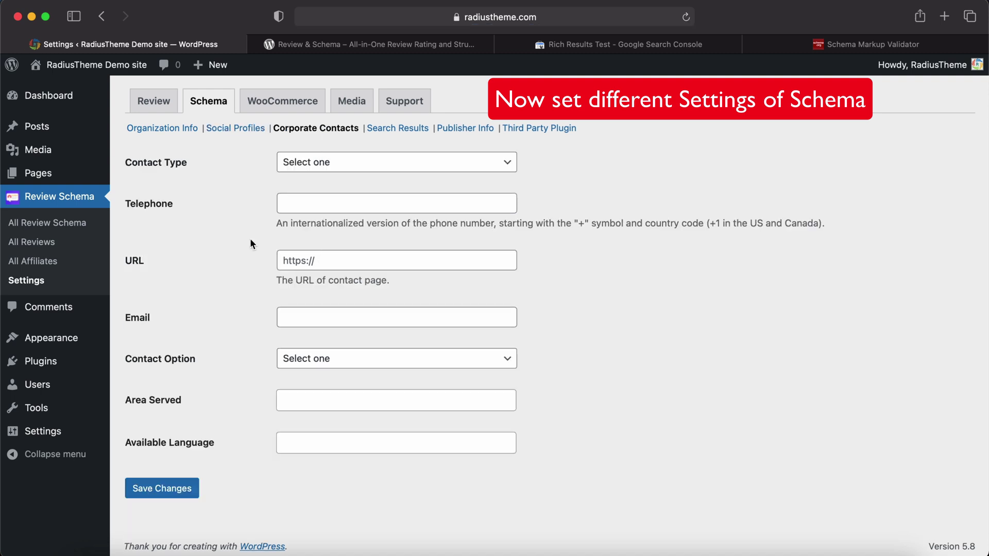
{"action": "left_click", "coordinate": [317, 163]}
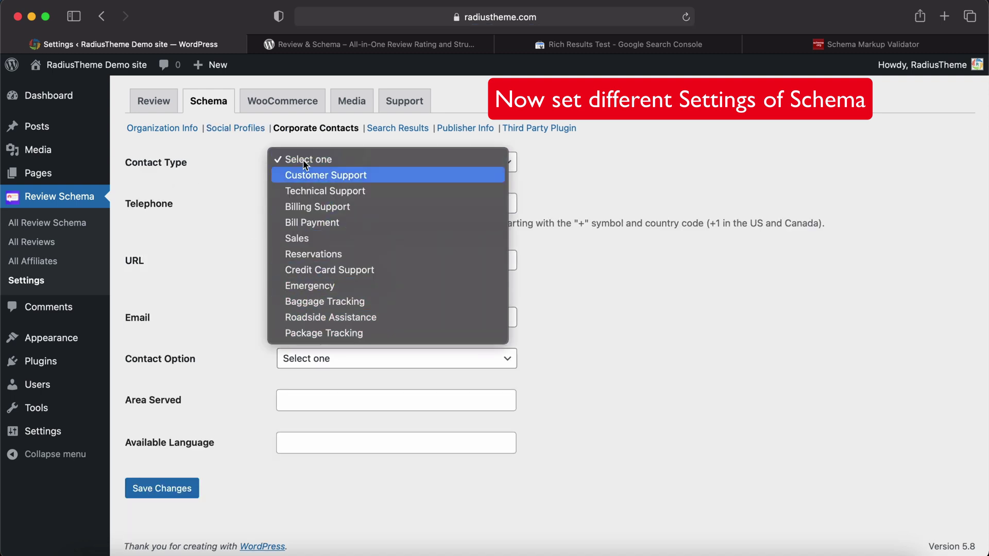
{"action": "left_click", "coordinate": [236, 203]}
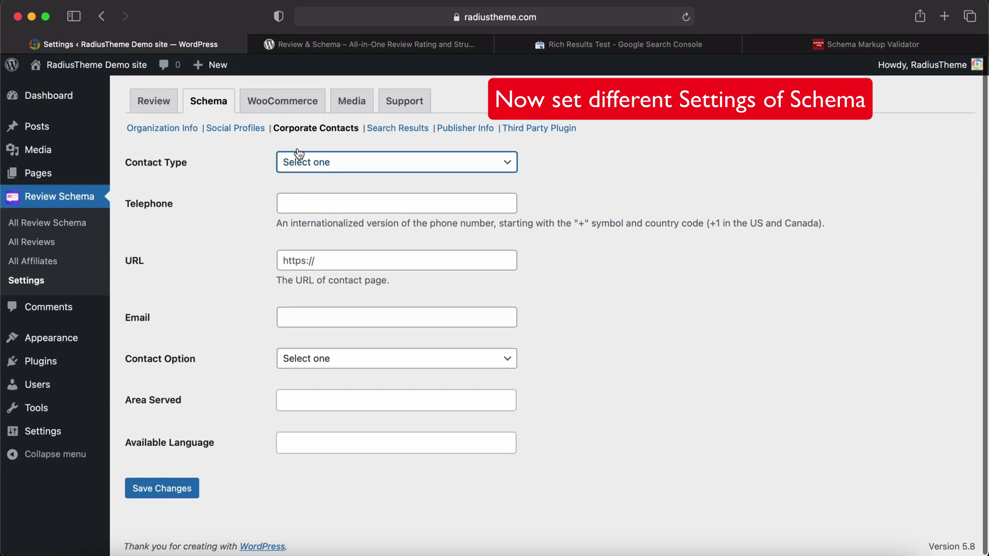
{"action": "left_click", "coordinate": [406, 129]}
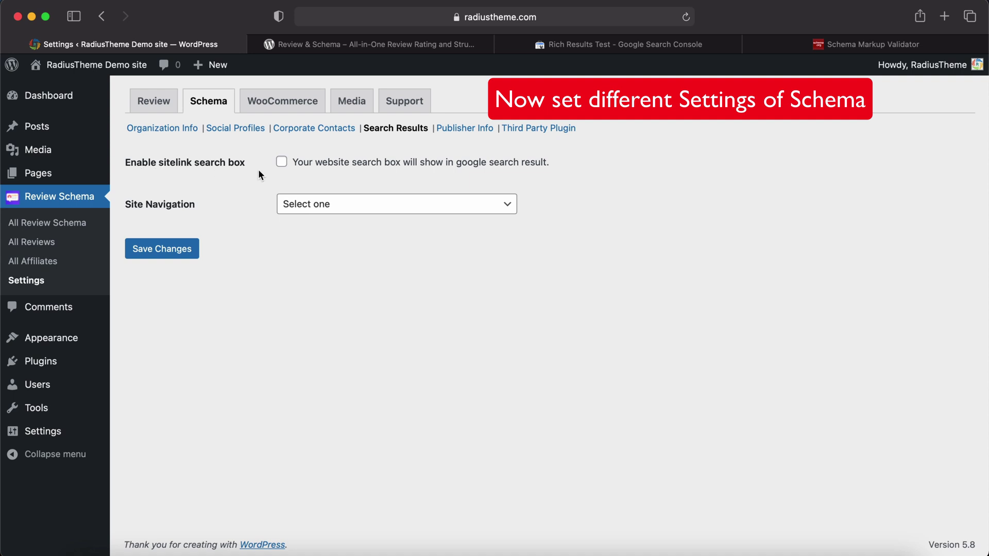
{"action": "left_click", "coordinate": [282, 163]}
{"action": "left_click", "coordinate": [302, 216]}
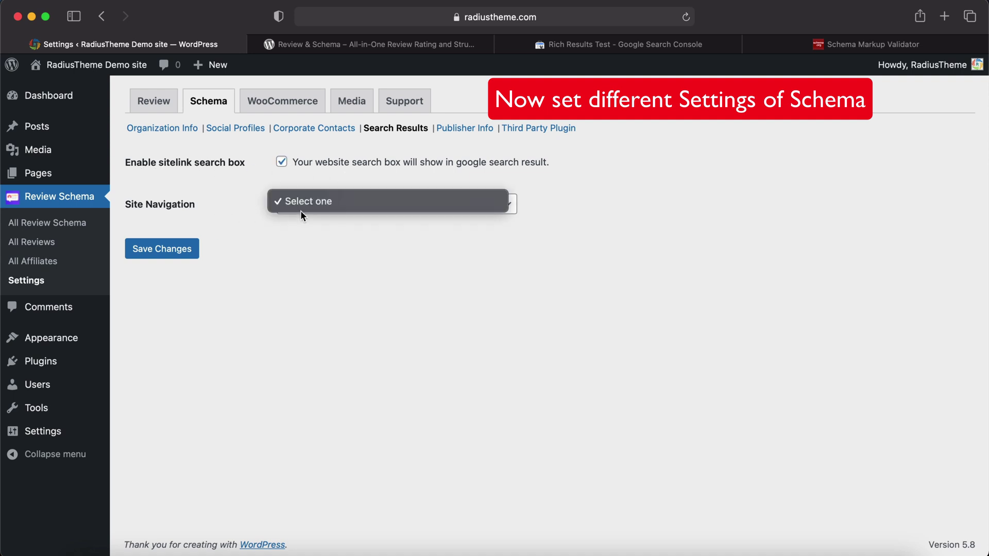
{"action": "left_click", "coordinate": [319, 251]}
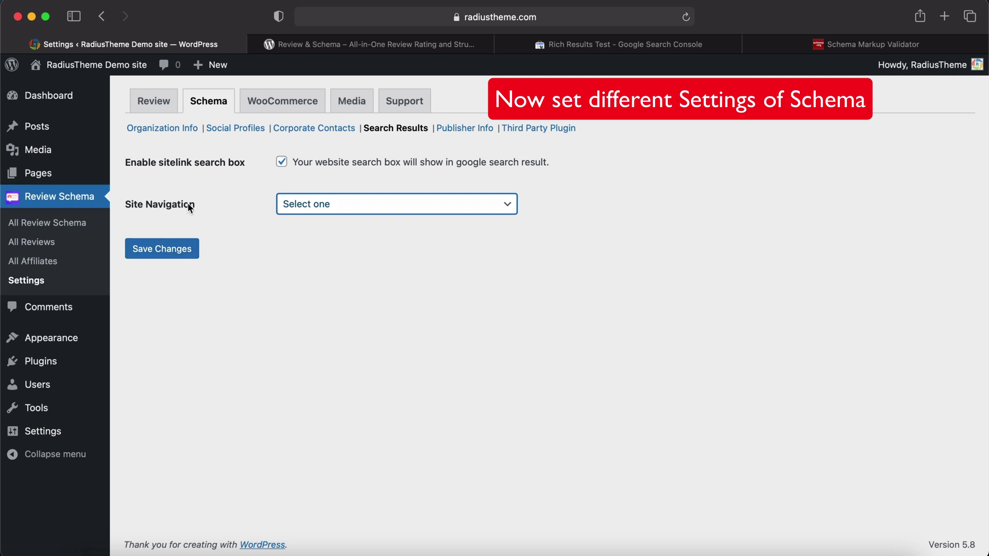
Review the Publisher Info settings, highlighting the publisher name RadiusTheme.
{"action": "left_click", "coordinate": [475, 128]}
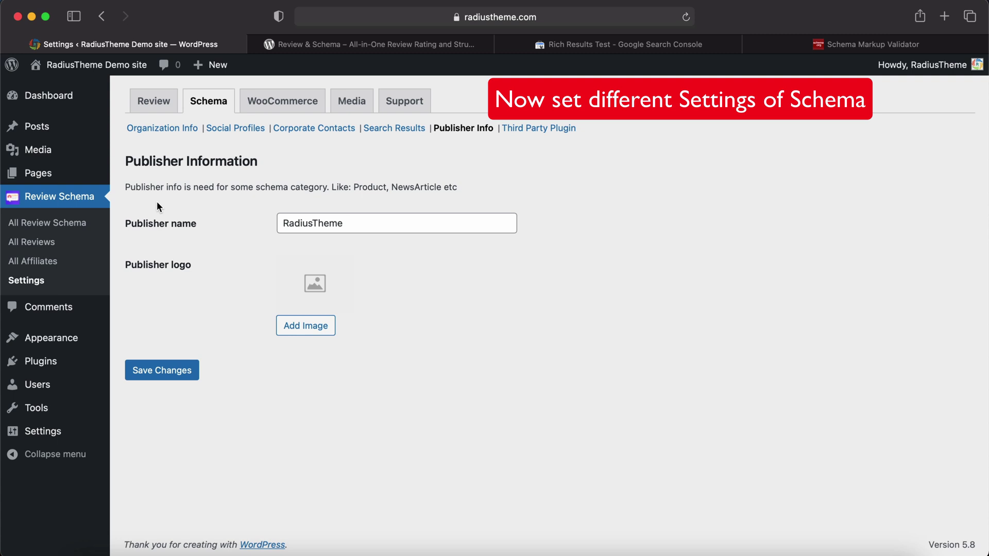
{"action": "left_click_drag", "start_coordinate": [363, 223], "coordinate": [258, 240]}
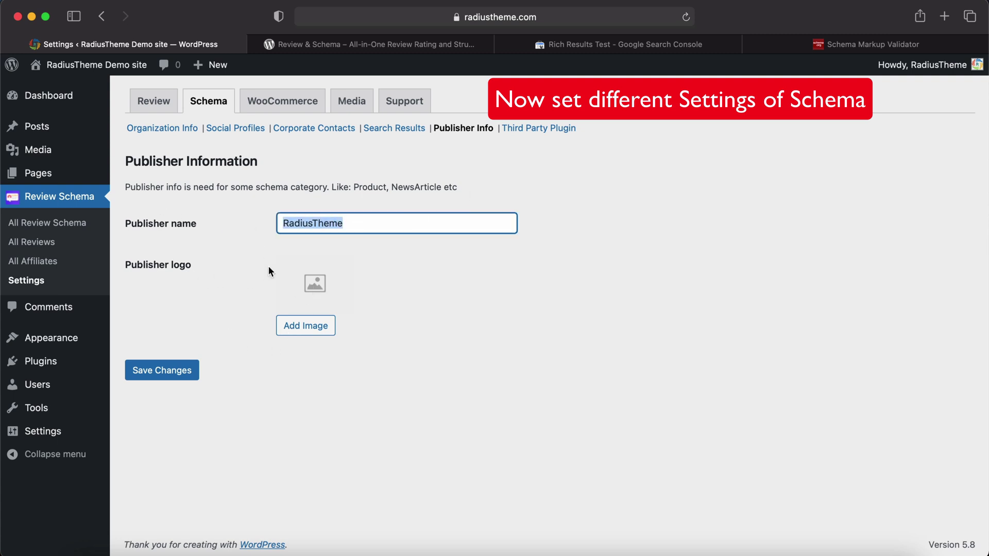
{"action": "left_click", "coordinate": [222, 275]}
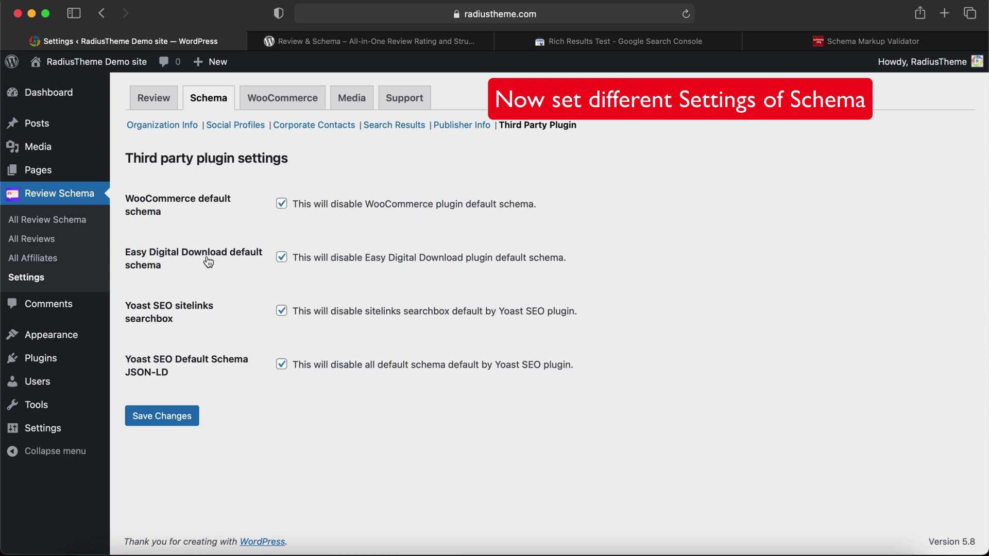
Tick the option that disables Yoast SEO's default sitelinks searchbox schema.
{"action": "left_click", "coordinate": [279, 311]}
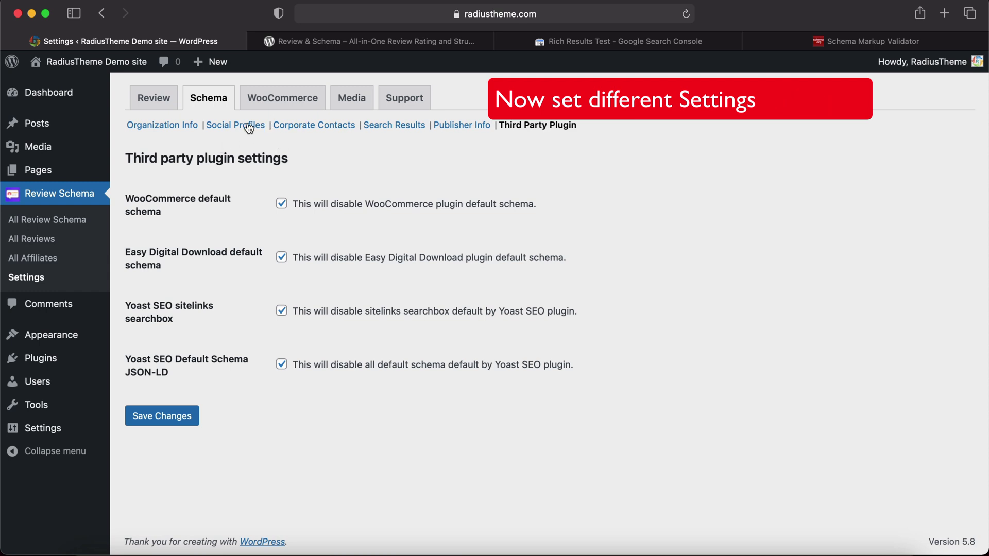
Check the WooCommerce schema fields: brand name RadiusTheme and MPN identifier 76876878.
{"action": "left_click", "coordinate": [265, 100]}
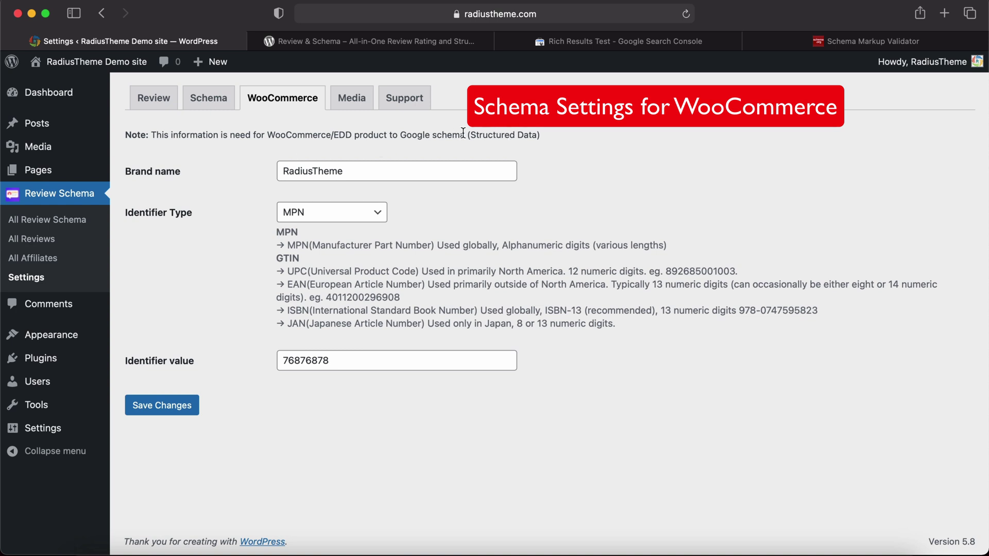
{"action": "left_click_drag", "start_coordinate": [527, 135], "coordinate": [382, 138]}
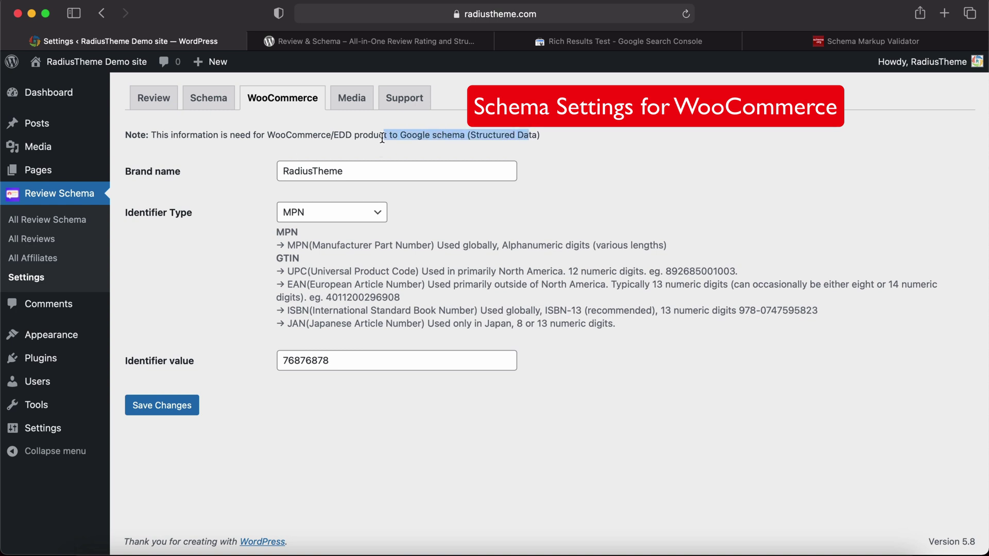
{"action": "left_click", "coordinate": [222, 177]}
{"action": "left_click", "coordinate": [349, 171]}
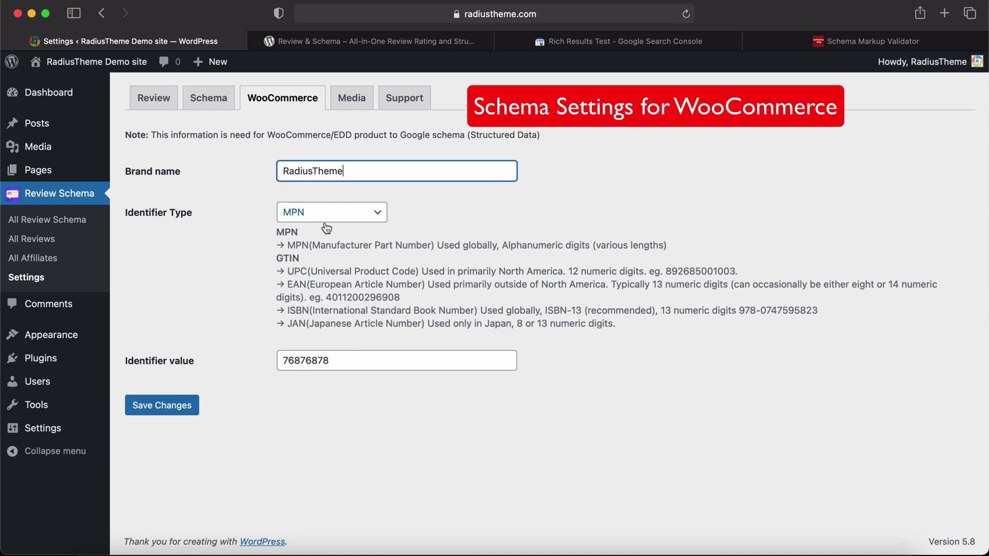
{"action": "left_click", "coordinate": [352, 361]}
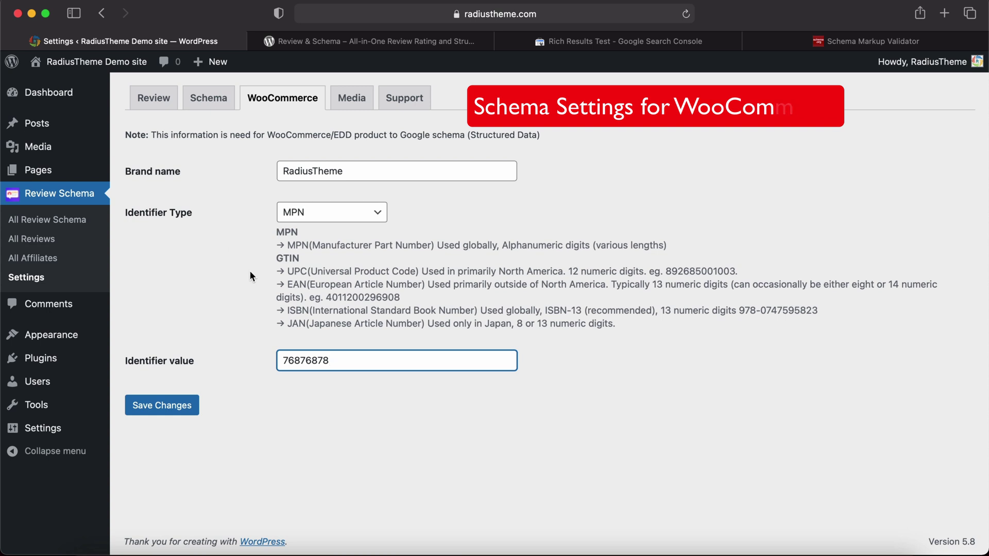
{"action": "left_click", "coordinate": [355, 97]}
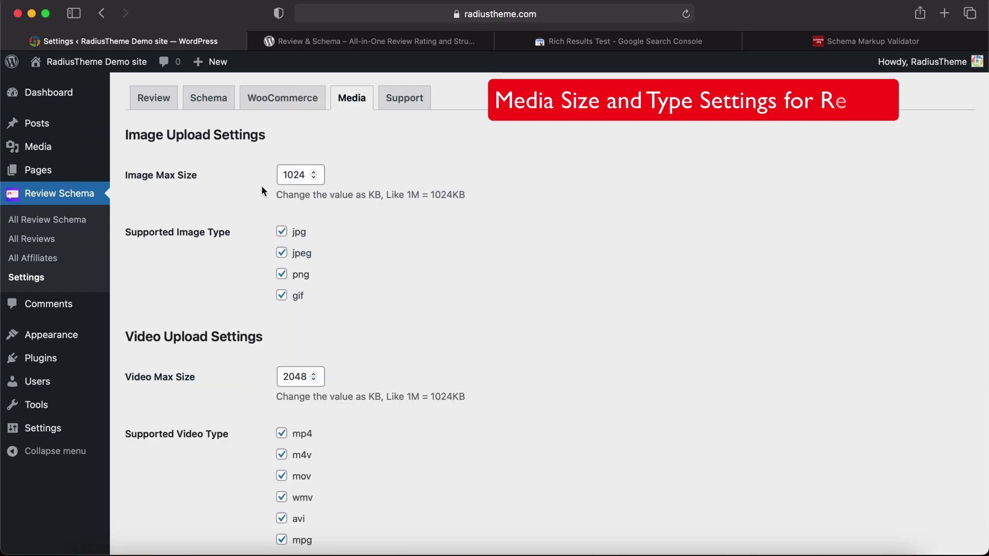
{"action": "scroll", "coordinate": [261, 190], "scroll_direction": "down", "scroll_amount": 1}
{"action": "scroll", "coordinate": [261, 190], "scroll_direction": "down", "scroll_amount": 3}
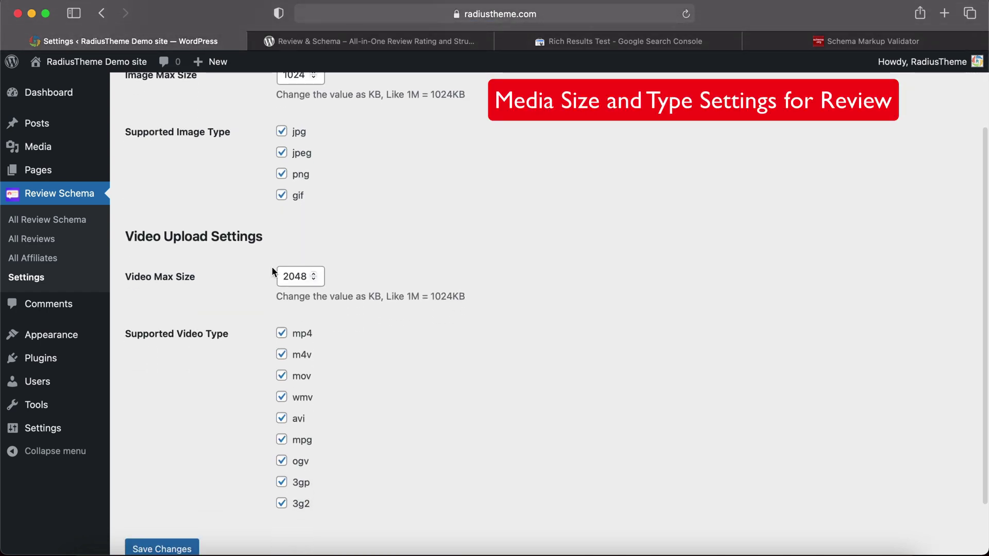
{"action": "scroll", "coordinate": [272, 273], "scroll_direction": "up", "scroll_amount": 3}
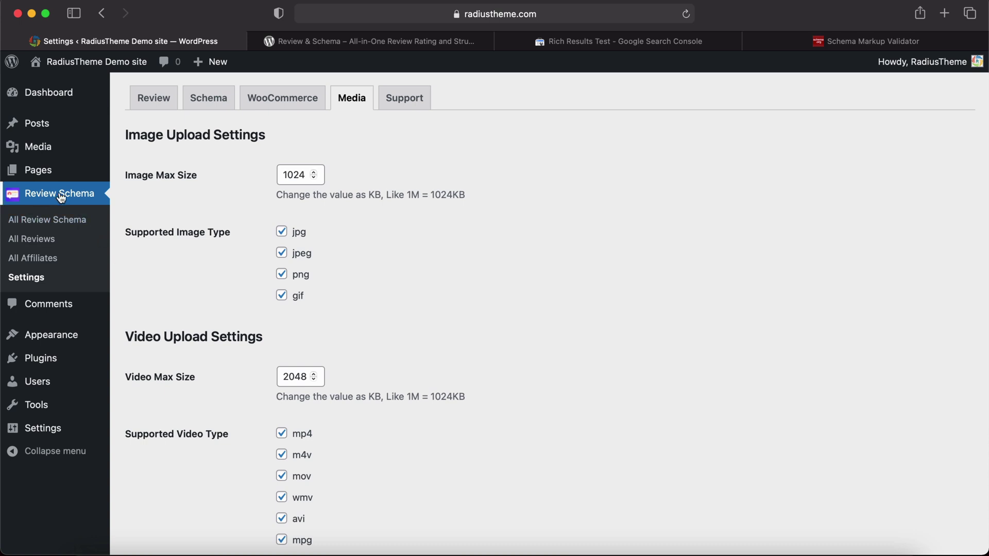
Start a new review schema titled 'Review & Schema for Posts'.
{"action": "left_click", "coordinate": [71, 222]}
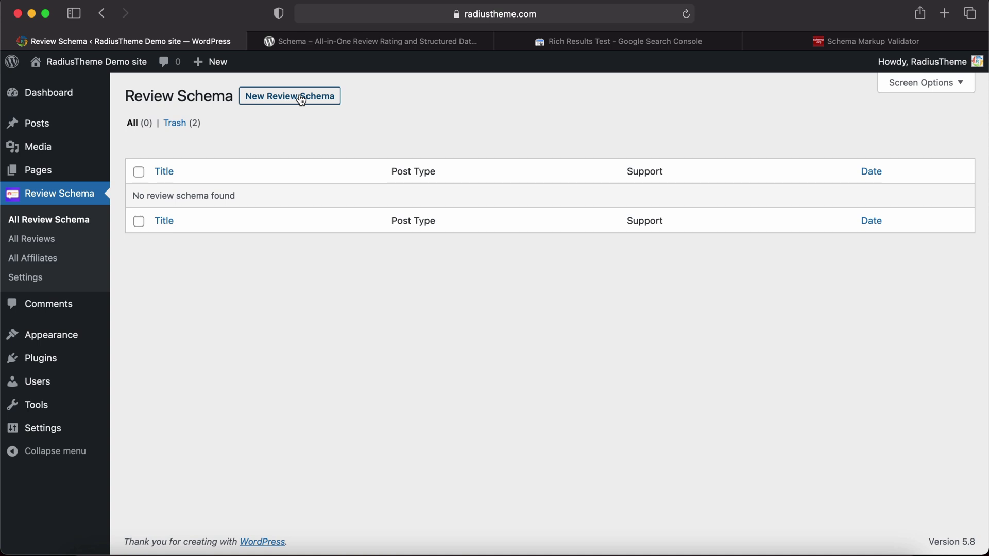
{"action": "left_click", "coordinate": [298, 95]}
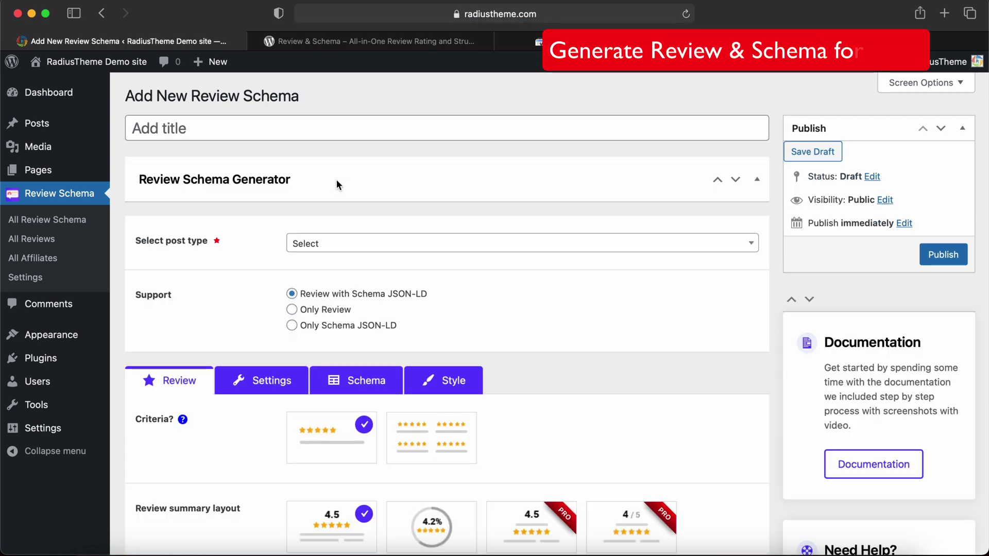
{"action": "scroll", "coordinate": [242, 256], "scroll_direction": "down", "scroll_amount": 5}
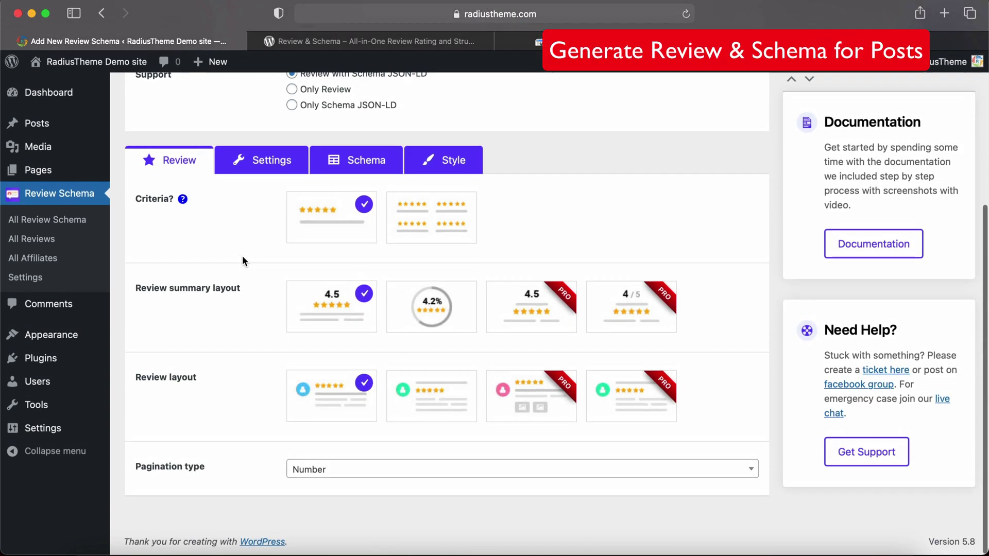
{"action": "scroll", "coordinate": [242, 256], "scroll_direction": "up", "scroll_amount": 5}
{"action": "left_click", "coordinate": [208, 128]}
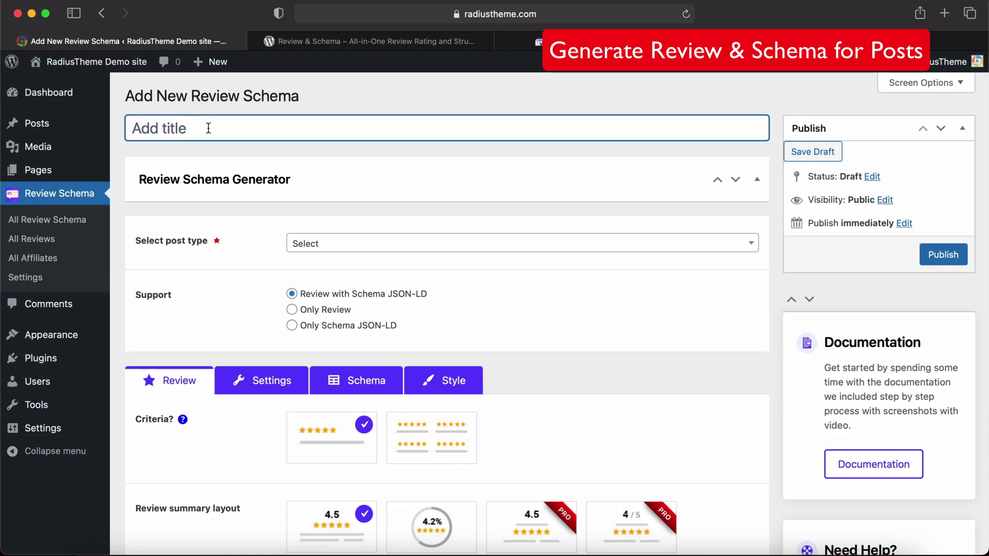
{"action": "type", "text": "Revi"}
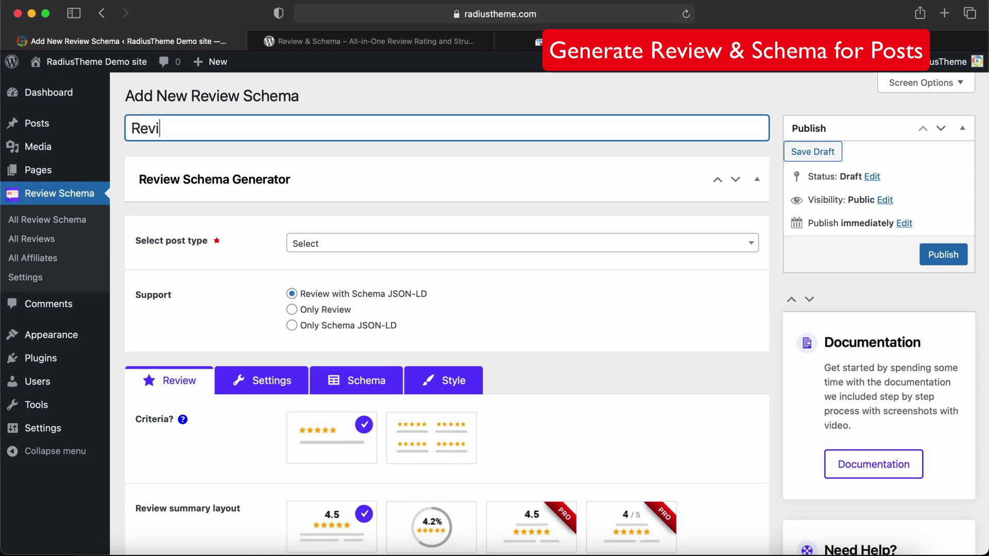
{"action": "type", "text": "ew & "}
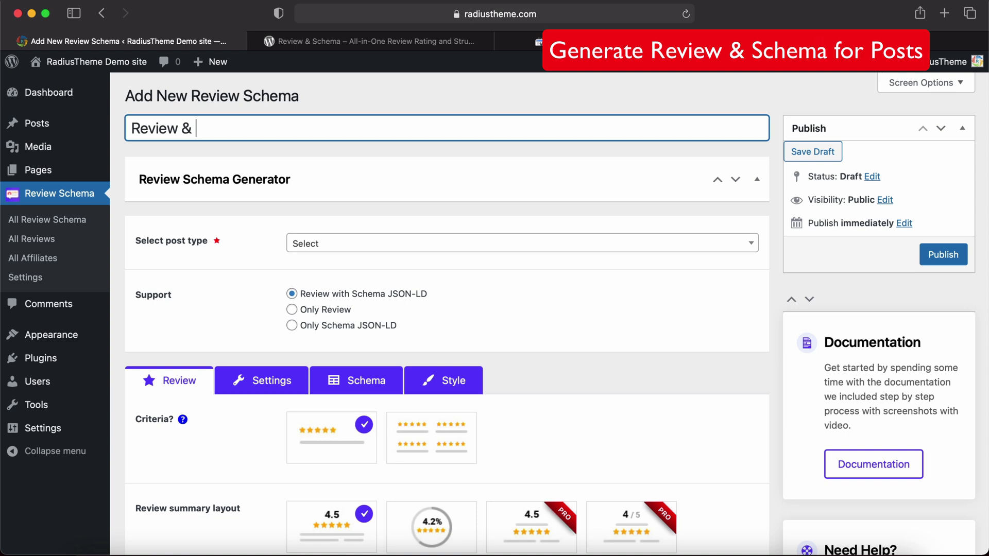
{"action": "type", "text": "Schema for"}
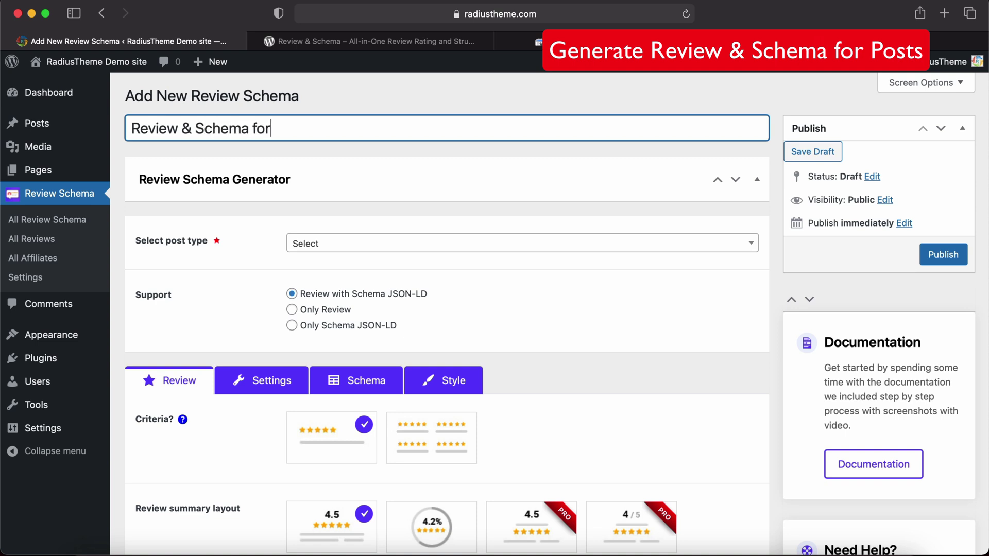
{"action": "type", "text": " Posts"}
Set the schema's post type to Posts and look over the remaining options.
{"action": "left_click", "coordinate": [300, 249]}
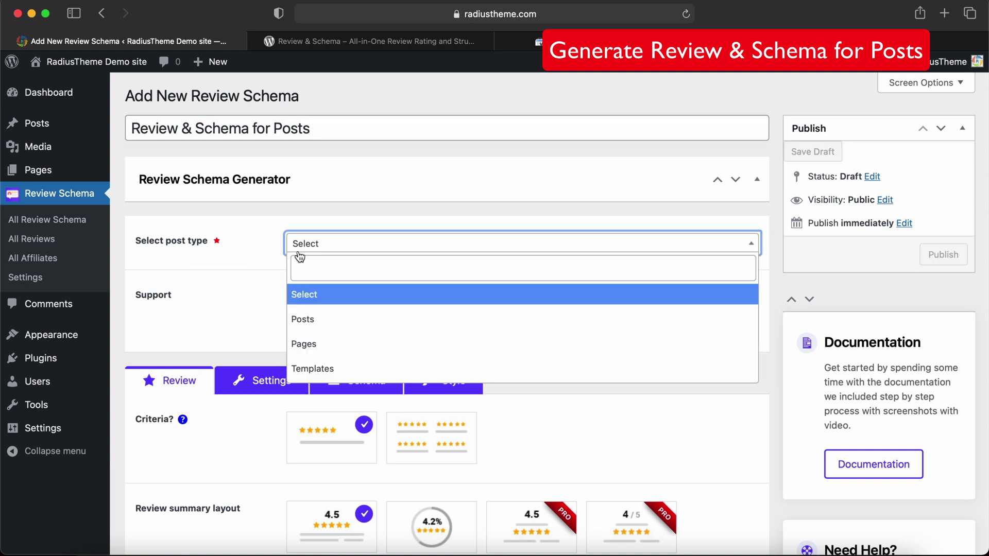
{"action": "left_click", "coordinate": [317, 325]}
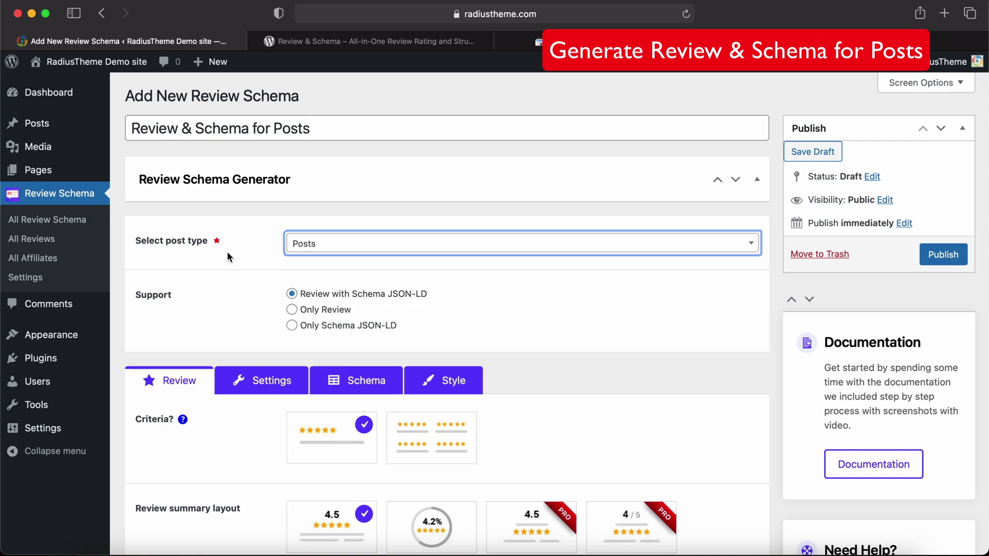
{"action": "scroll", "coordinate": [227, 252], "scroll_direction": "down", "scroll_amount": 2}
{"action": "scroll", "coordinate": [227, 251], "scroll_direction": "up", "scroll_amount": 2}
{"action": "mouse_move", "coordinate": [45, 127]}
{"action": "scroll", "coordinate": [259, 275], "scroll_direction": "down", "scroll_amount": 3}
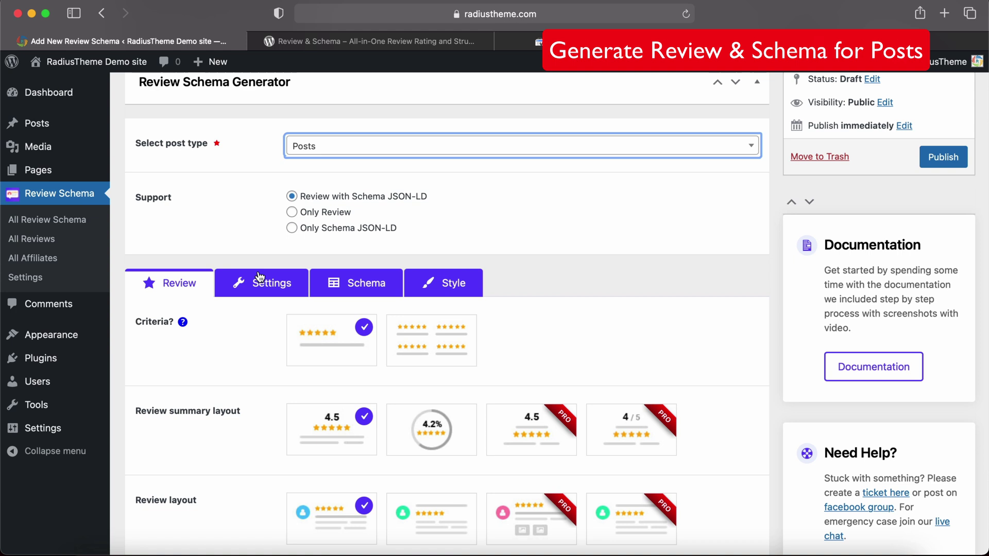
{"action": "scroll", "coordinate": [280, 200], "scroll_direction": "up", "scroll_amount": 3}
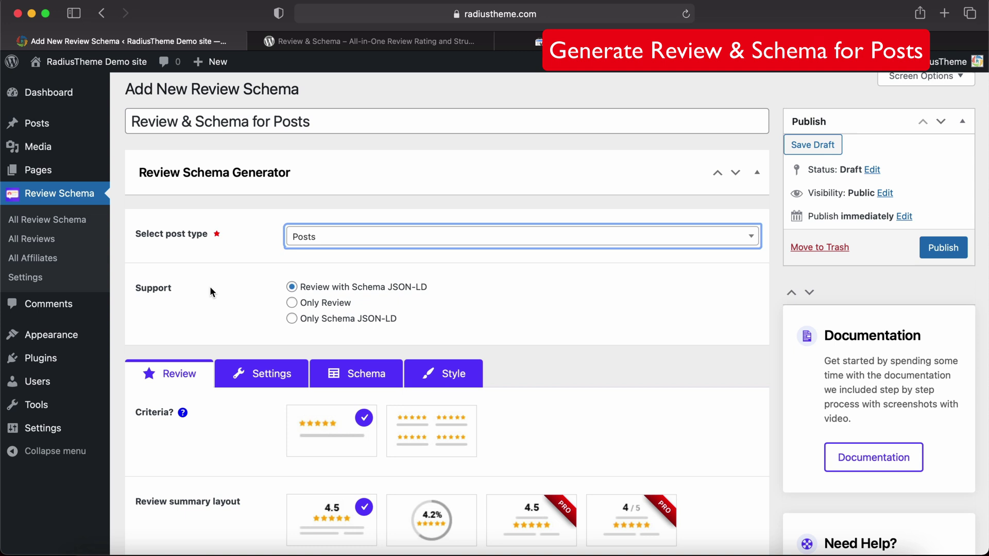
{"action": "scroll", "coordinate": [348, 288], "scroll_direction": "down", "scroll_amount": 5}
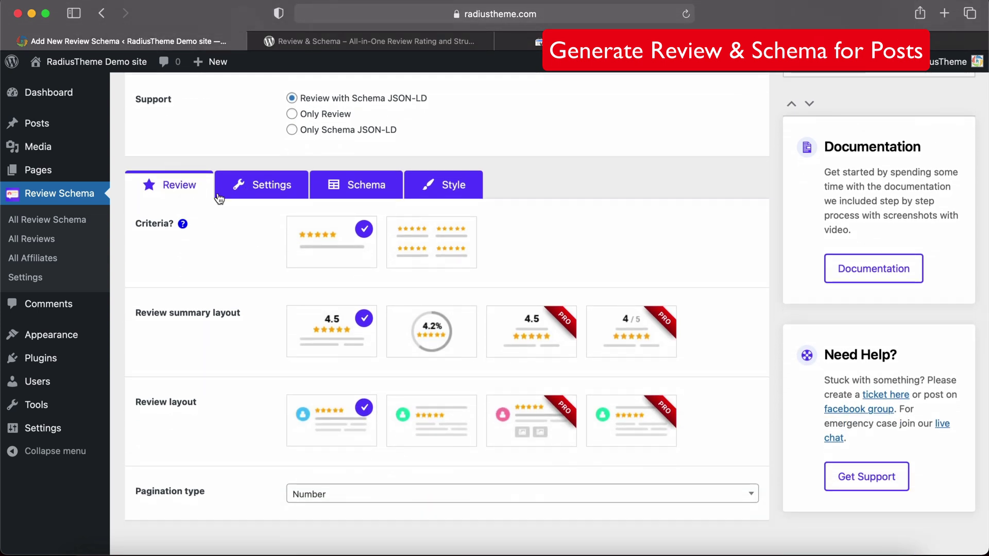
Switch Criteria to multi-criteria, revealing the Quality, Price and Service rating fields.
{"action": "scroll", "coordinate": [269, 230], "scroll_direction": "down", "scroll_amount": 1}
{"action": "scroll", "coordinate": [269, 229], "scroll_direction": "up", "scroll_amount": 2}
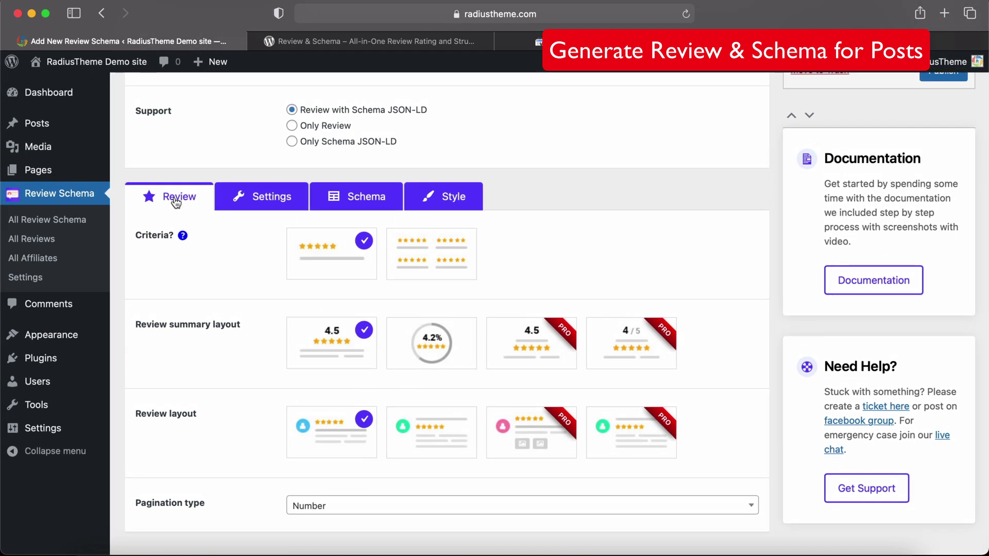
{"action": "mouse_move", "coordinate": [182, 235]}
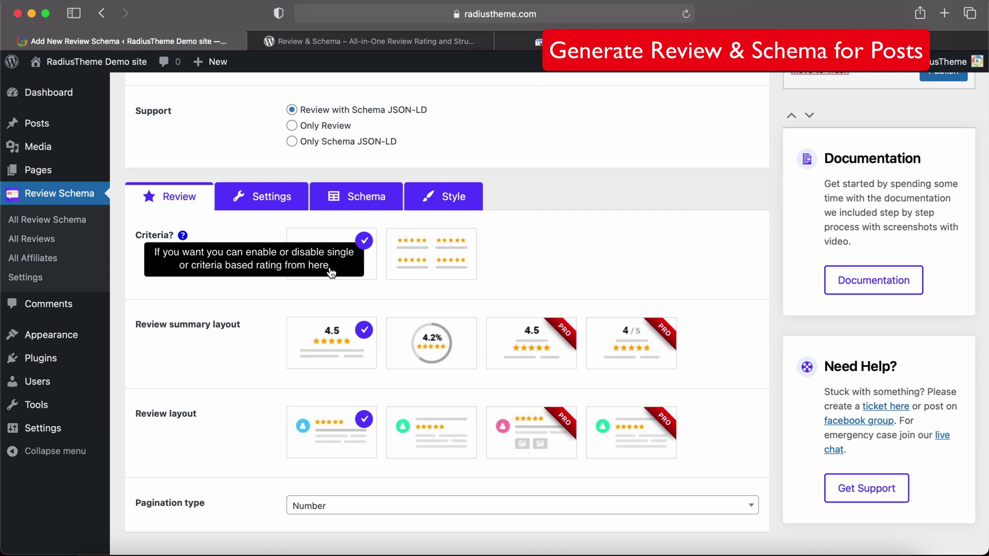
{"action": "left_click", "coordinate": [423, 258]}
{"action": "scroll", "coordinate": [293, 277], "scroll_direction": "down", "scroll_amount": 2}
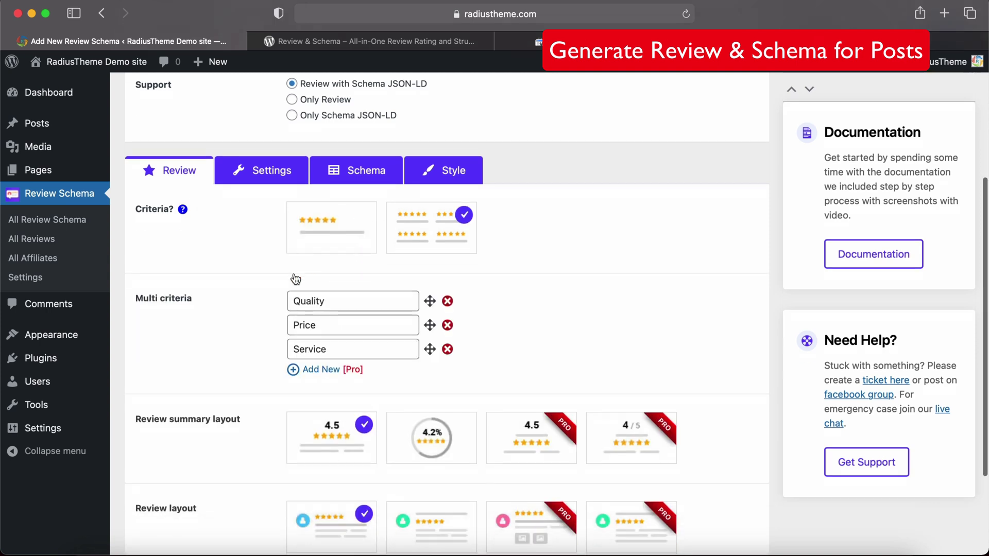
{"action": "scroll", "coordinate": [360, 303], "scroll_direction": "down", "scroll_amount": 4}
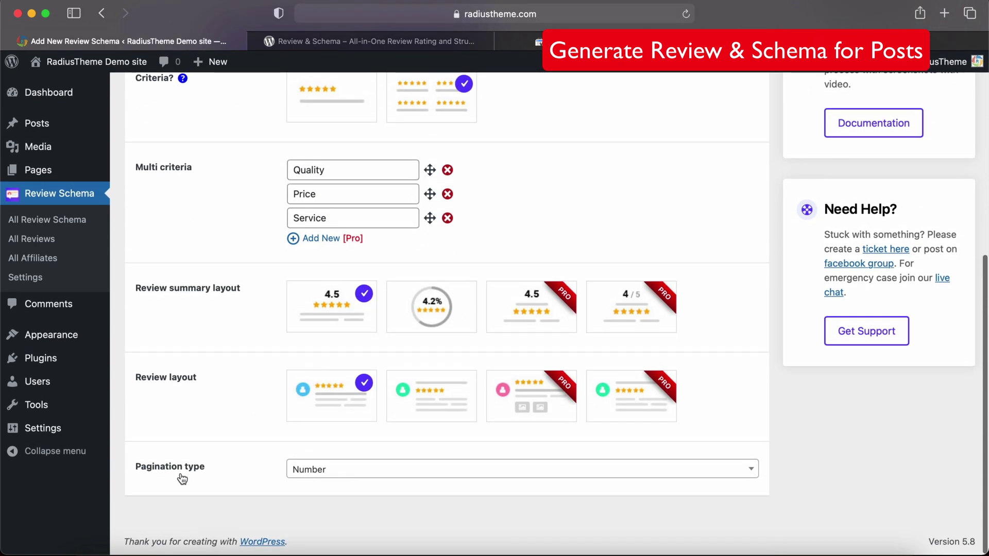
{"action": "scroll", "coordinate": [224, 481], "scroll_direction": "up", "scroll_amount": 2}
{"action": "scroll", "coordinate": [224, 476], "scroll_direction": "up", "scroll_amount": 4}
{"action": "scroll", "coordinate": [231, 405], "scroll_direction": "down", "scroll_amount": 3}
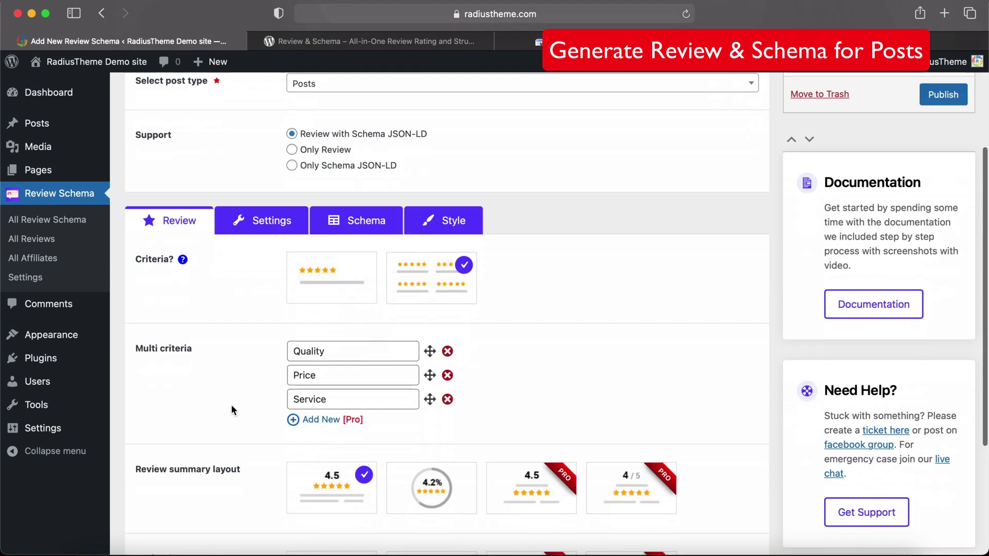
Turn on 'Allow image review?' in the schema's Settings tab.
{"action": "left_click", "coordinate": [270, 170]}
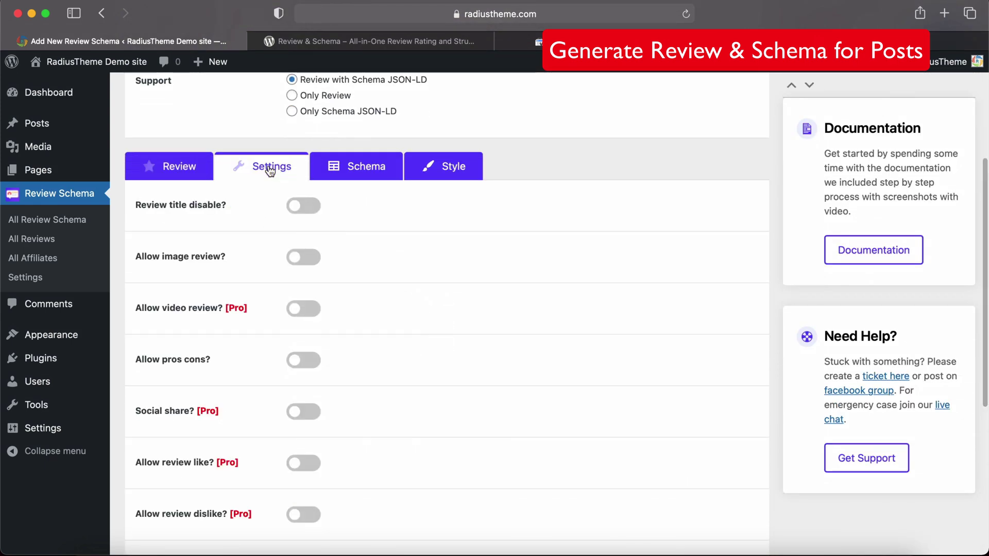
{"action": "scroll", "coordinate": [270, 247], "scroll_direction": "down", "scroll_amount": 1}
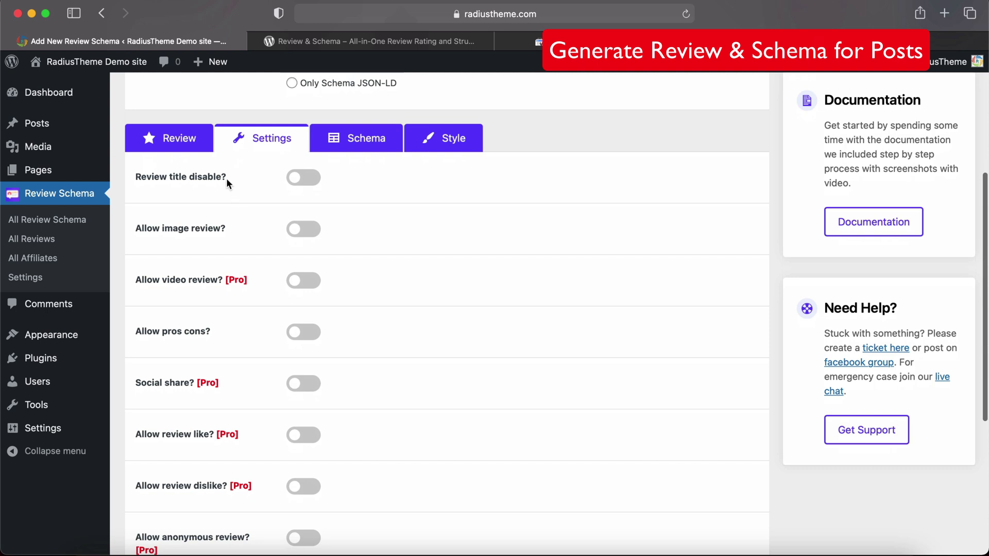
{"action": "scroll", "coordinate": [266, 302], "scroll_direction": "down", "scroll_amount": 2}
{"action": "scroll", "coordinate": [266, 302], "scroll_direction": "up", "scroll_amount": 2}
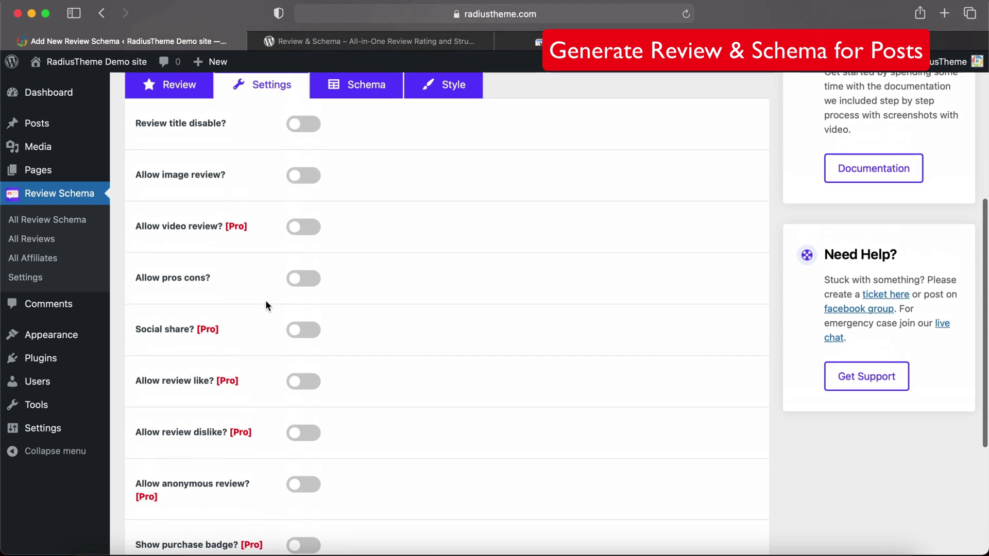
{"action": "left_click", "coordinate": [302, 202]}
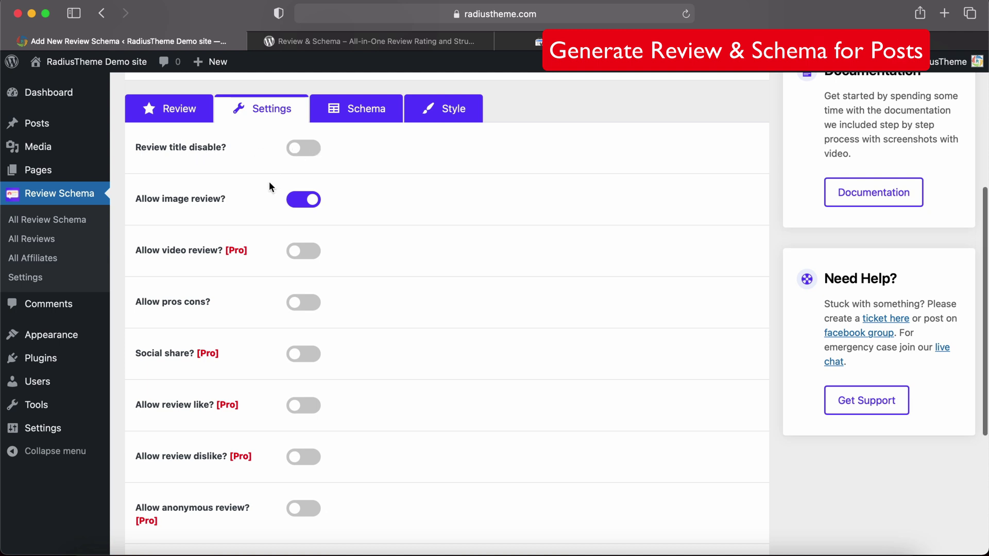
Enable review filtering with Top Rated, Lowest Rating, Latest First and Oldest First options.
{"action": "scroll", "coordinate": [269, 182], "scroll_direction": "down", "scroll_amount": 3}
{"action": "scroll", "coordinate": [252, 349], "scroll_direction": "down", "scroll_amount": 2}
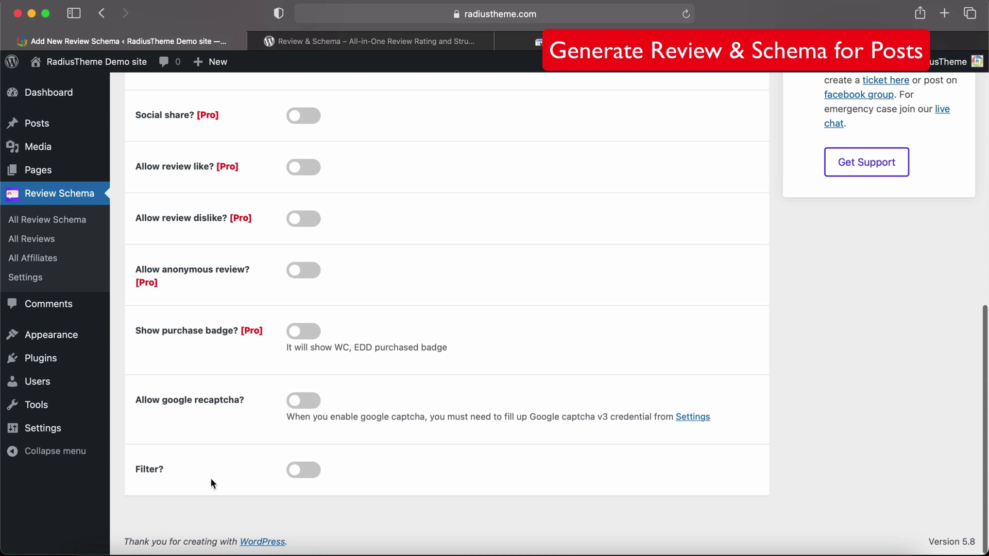
{"action": "left_click", "coordinate": [312, 475]}
{"action": "scroll", "coordinate": [312, 475], "scroll_direction": "down", "scroll_amount": 2}
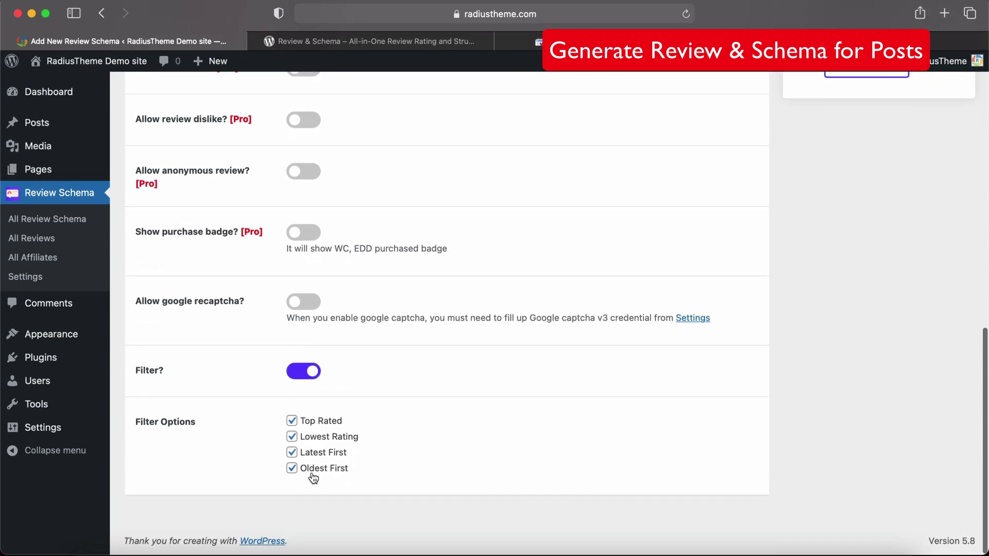
{"action": "scroll", "coordinate": [310, 468], "scroll_direction": "up", "scroll_amount": 7}
{"action": "scroll", "coordinate": [311, 470], "scroll_direction": "up", "scroll_amount": 3}
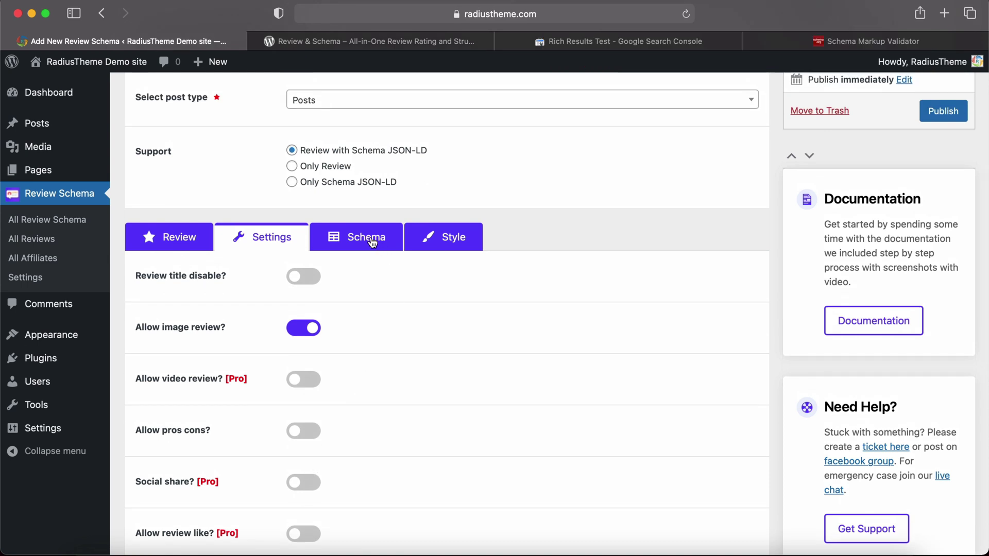
In the Schema tab, enable Structured data (rich snippet) and set its type to Blog posting.
{"action": "left_click", "coordinate": [372, 242]}
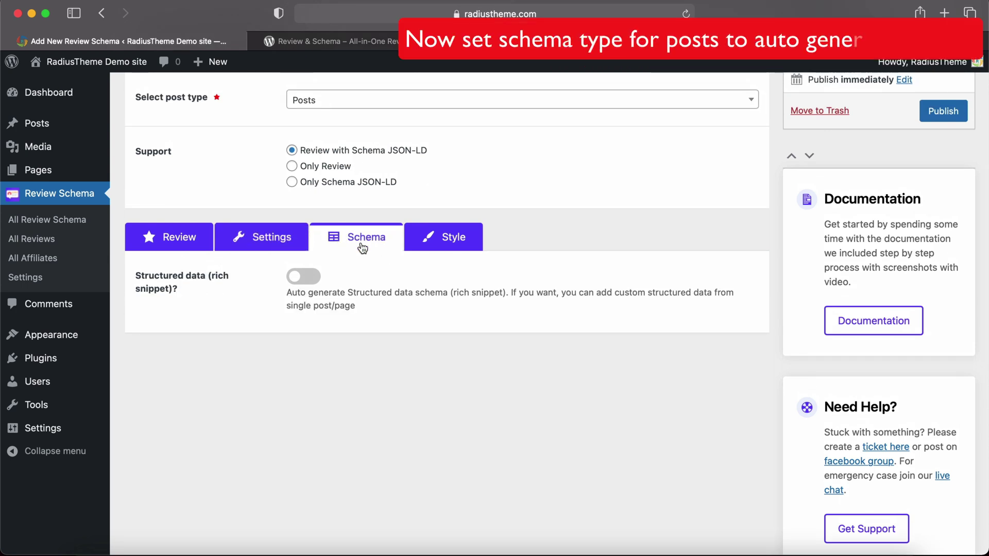
{"action": "scroll", "coordinate": [261, 289], "scroll_direction": "up", "scroll_amount": 1}
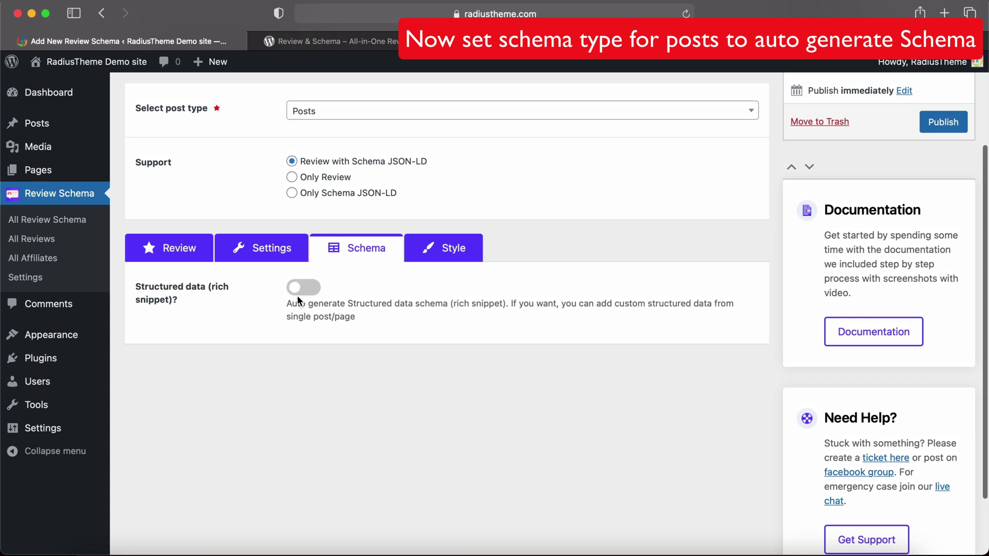
{"action": "left_click", "coordinate": [314, 286]}
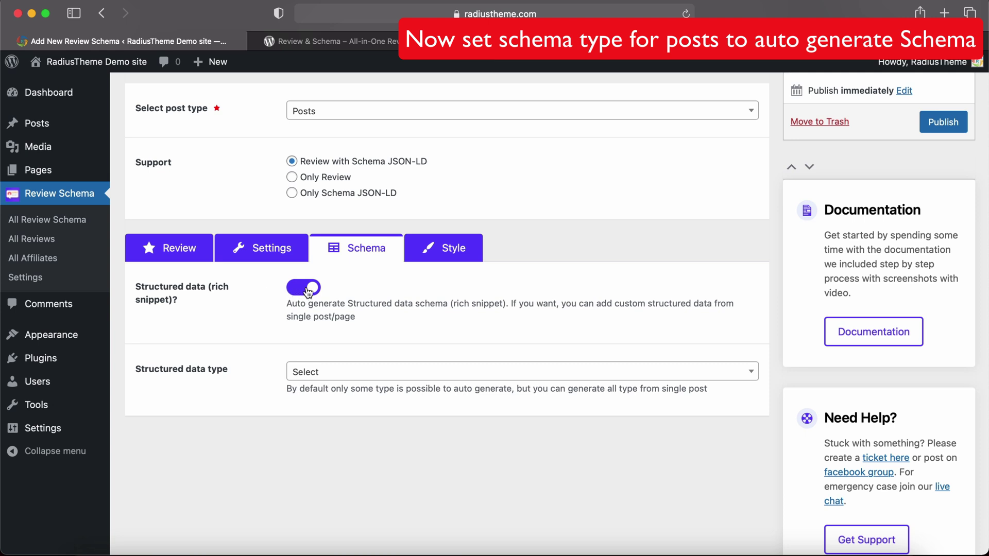
{"action": "scroll", "coordinate": [270, 345], "scroll_direction": "up", "scroll_amount": 1}
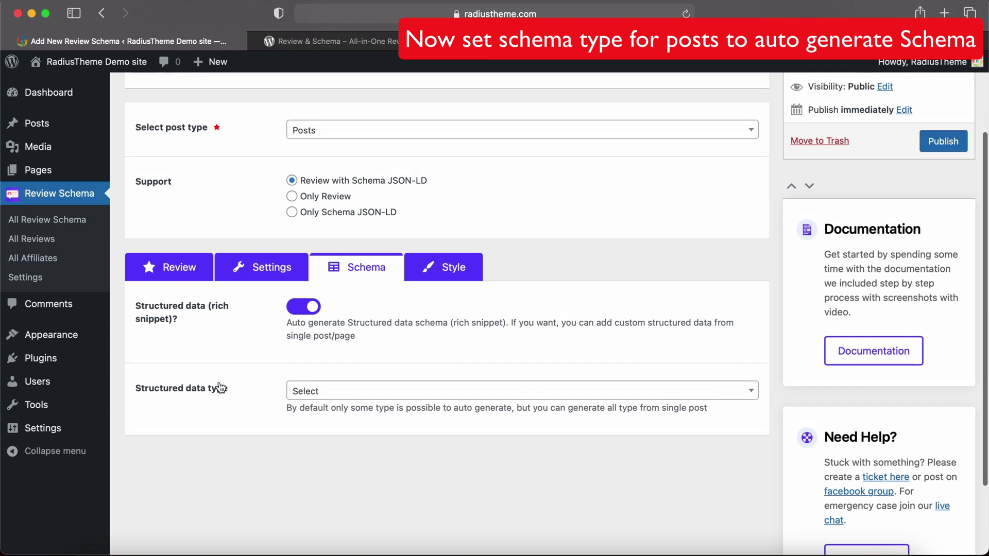
{"action": "left_click", "coordinate": [340, 398]}
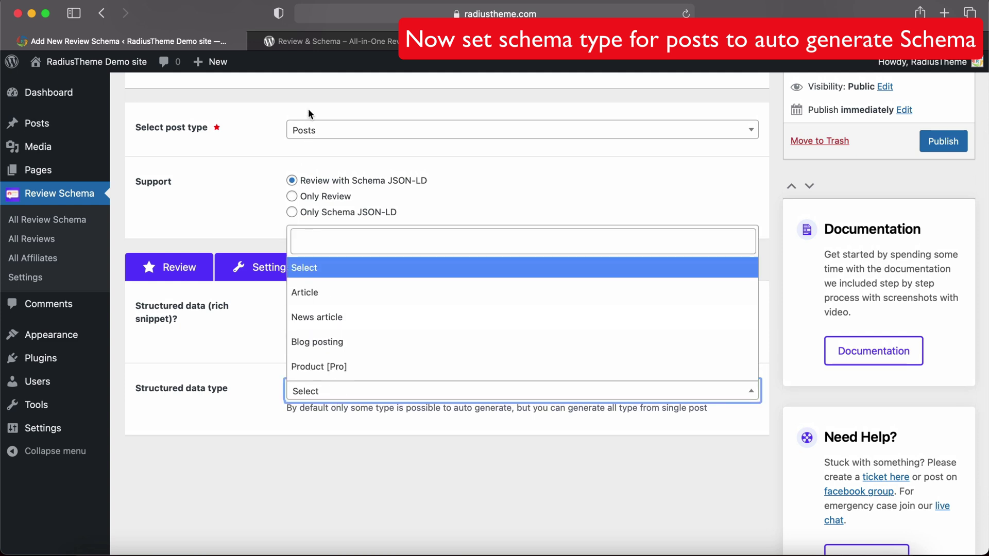
{"action": "left_click", "coordinate": [331, 342]}
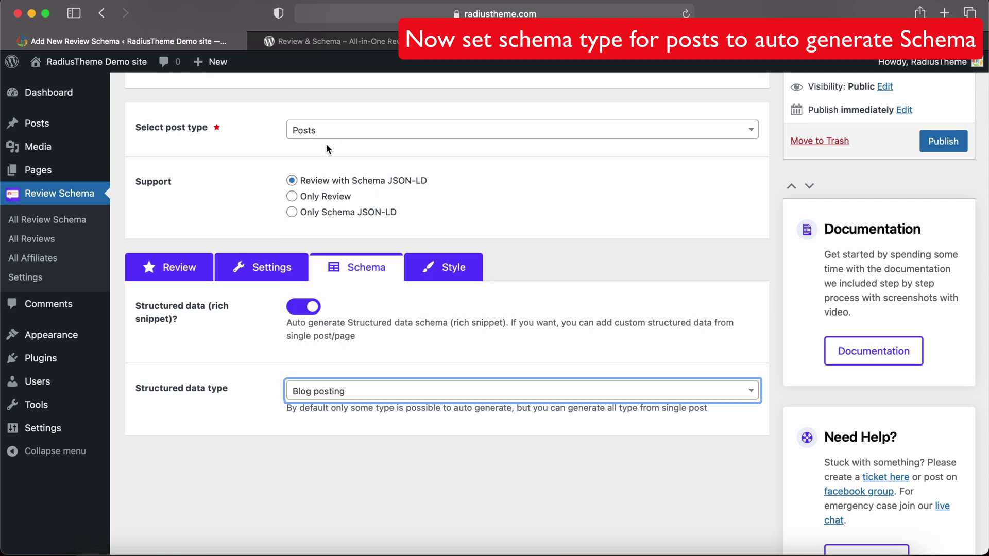
{"action": "scroll", "coordinate": [240, 348], "scroll_direction": "up", "scroll_amount": 2}
{"action": "scroll", "coordinate": [240, 348], "scroll_direction": "down", "scroll_amount": 5}
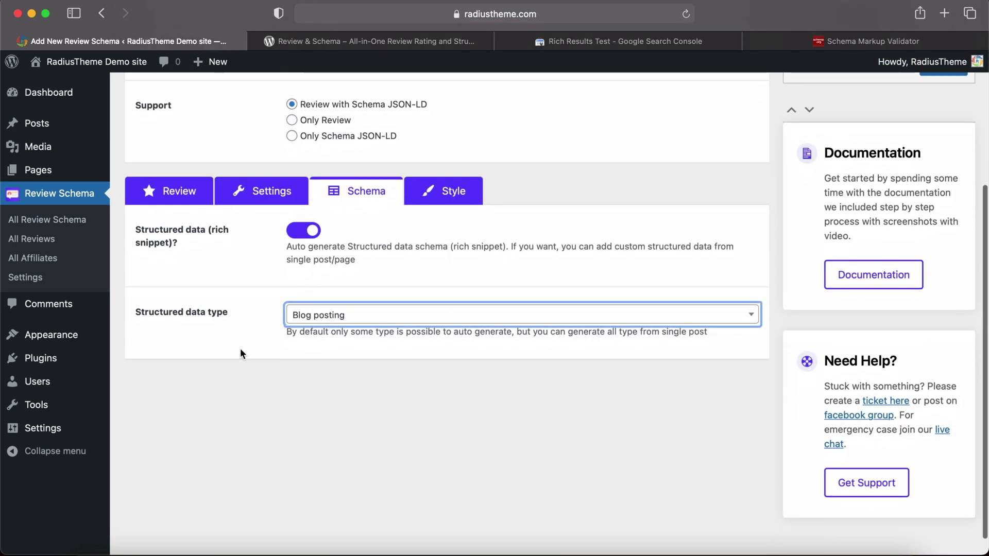
Leave the Style tab's Parent class, Width and Margin fields at defaults and publish the schema.
{"action": "left_click", "coordinate": [444, 191]}
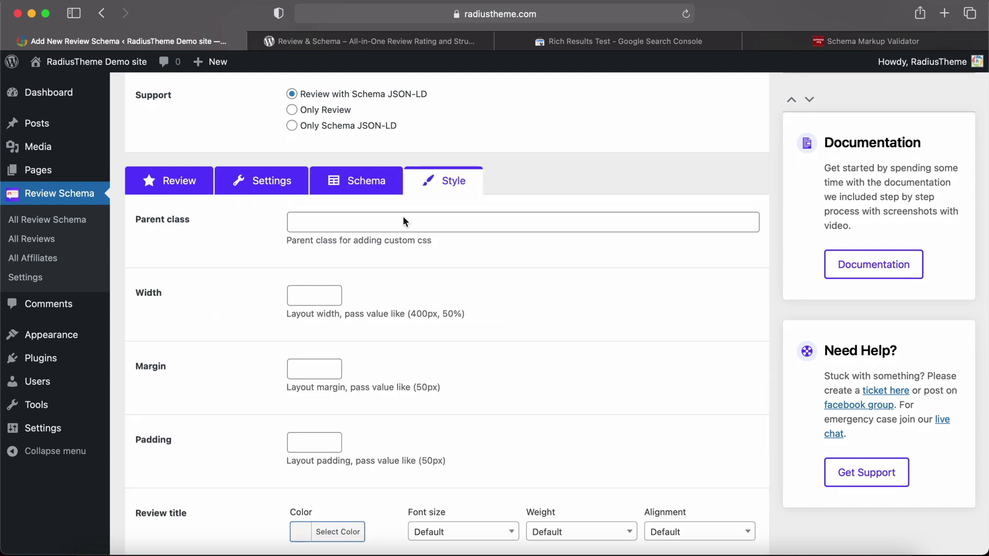
{"action": "left_click", "coordinate": [320, 218]}
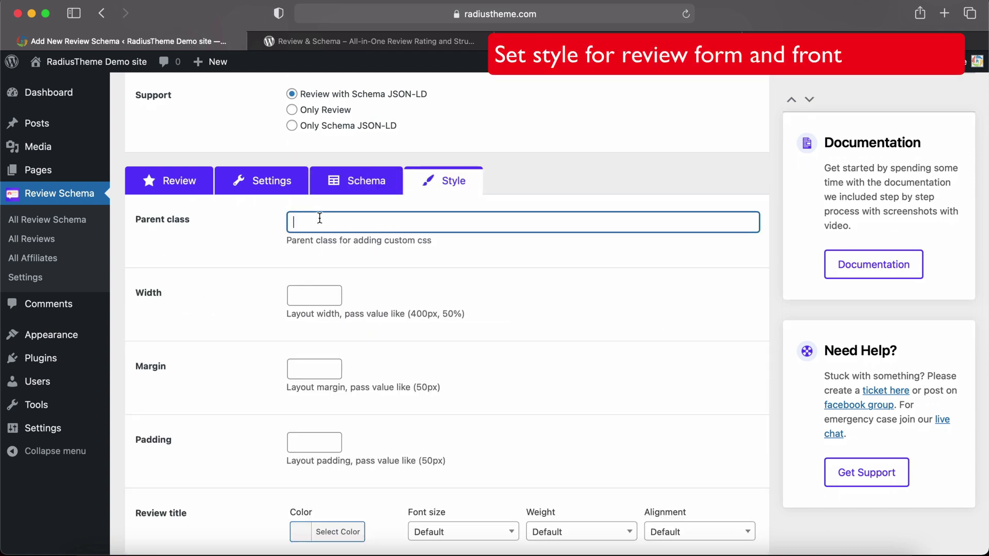
{"action": "scroll", "coordinate": [319, 217], "scroll_direction": "down", "scroll_amount": 2}
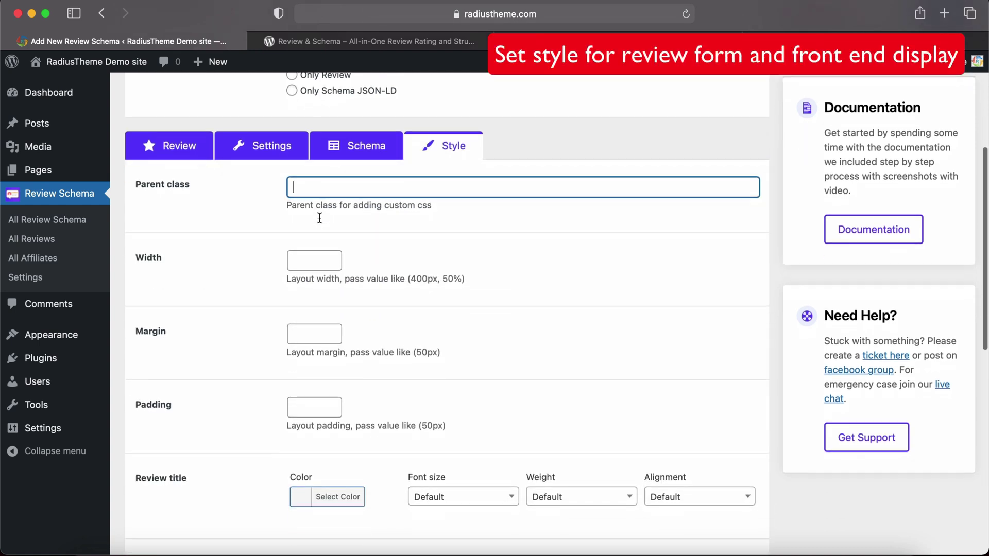
{"action": "left_click", "coordinate": [299, 262]}
{"action": "left_click", "coordinate": [298, 332]}
{"action": "scroll", "coordinate": [298, 331], "scroll_direction": "down", "scroll_amount": 4}
{"action": "scroll", "coordinate": [299, 331], "scroll_direction": "down", "scroll_amount": 5}
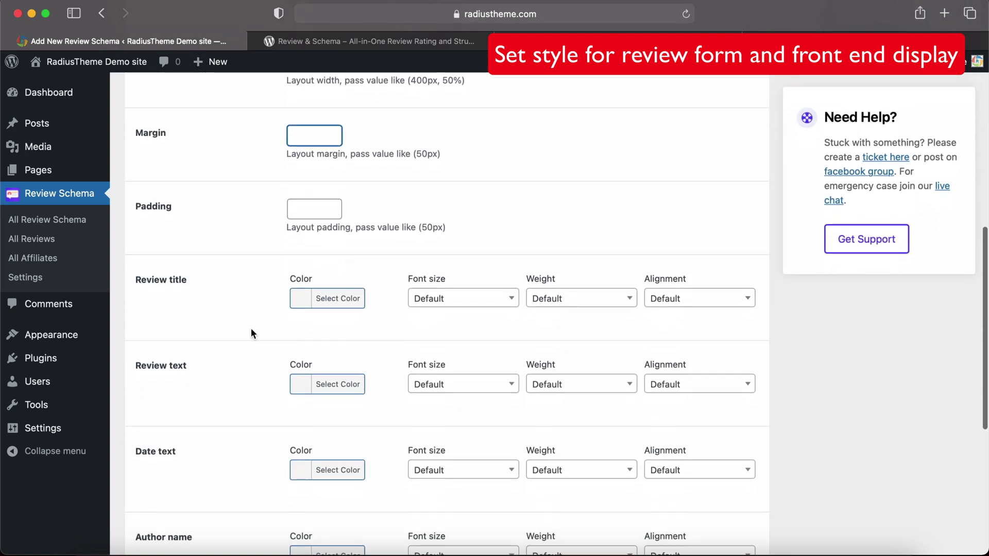
{"action": "scroll", "coordinate": [301, 341], "scroll_direction": "down", "scroll_amount": 10}
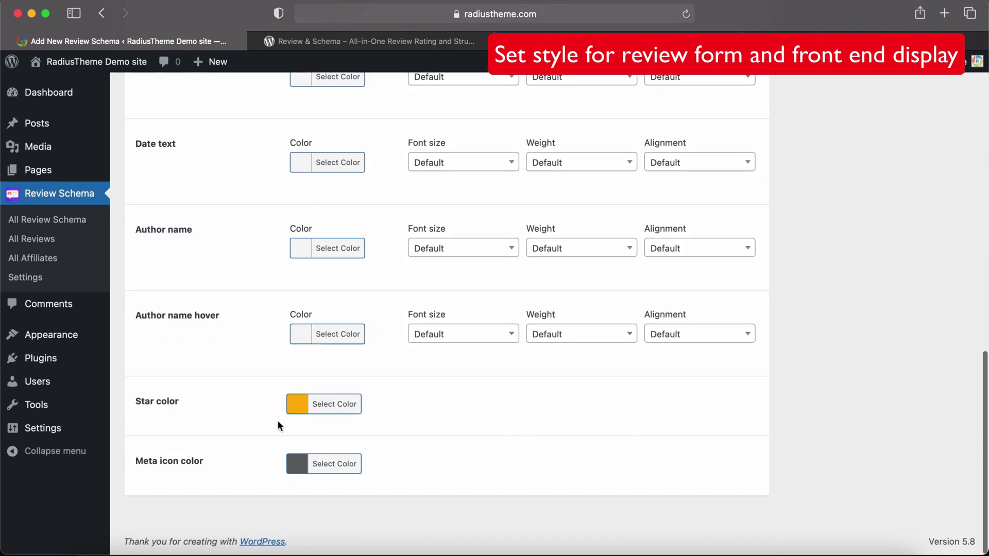
{"action": "scroll", "coordinate": [313, 349], "scroll_direction": "up", "scroll_amount": 20}
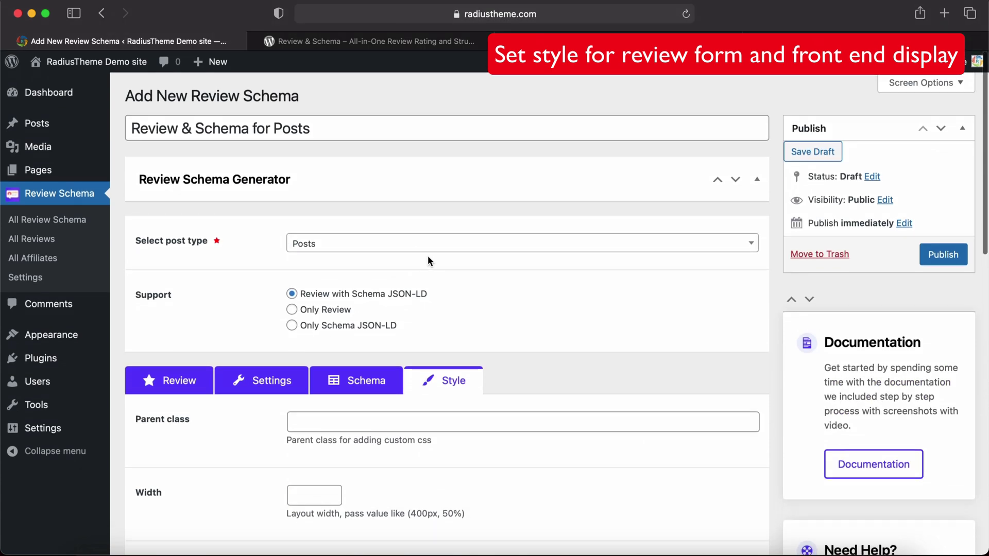
{"action": "scroll", "coordinate": [651, 303], "scroll_direction": "down", "scroll_amount": 5}
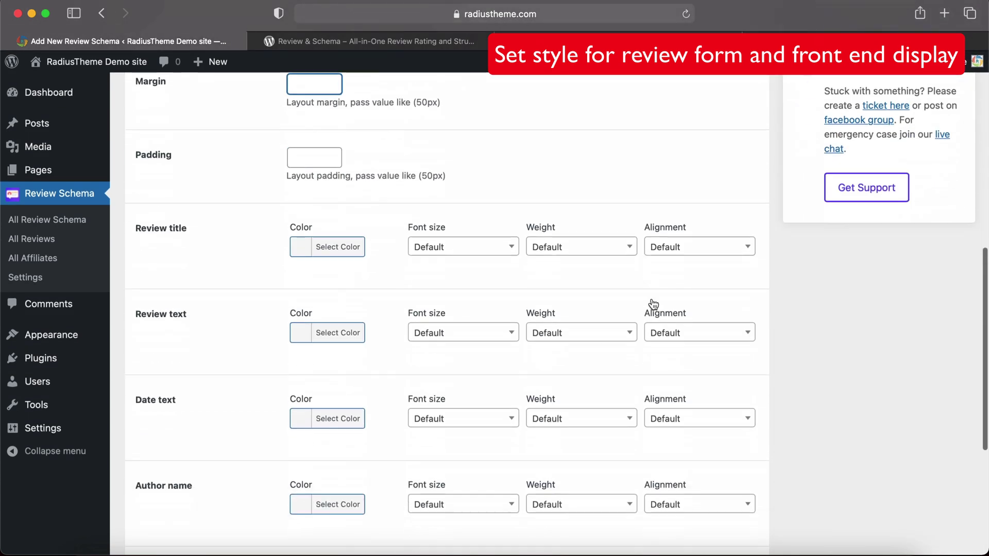
{"action": "scroll", "coordinate": [653, 305], "scroll_direction": "up", "scroll_amount": 6}
{"action": "left_click", "coordinate": [944, 255]}
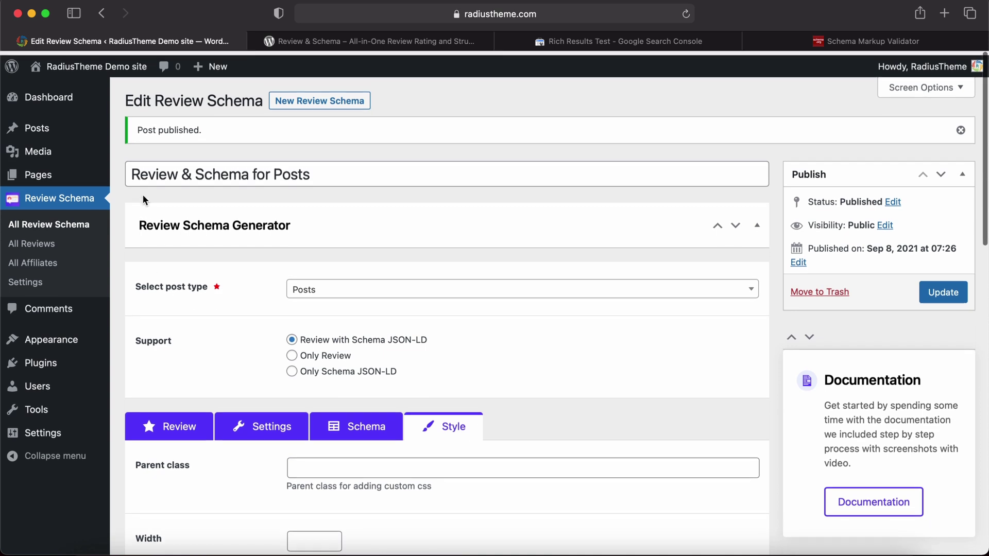
On the post's review form, enter the title 'It is test review by RadiusthTheme'.
{"action": "mouse_move", "coordinate": [39, 124]}
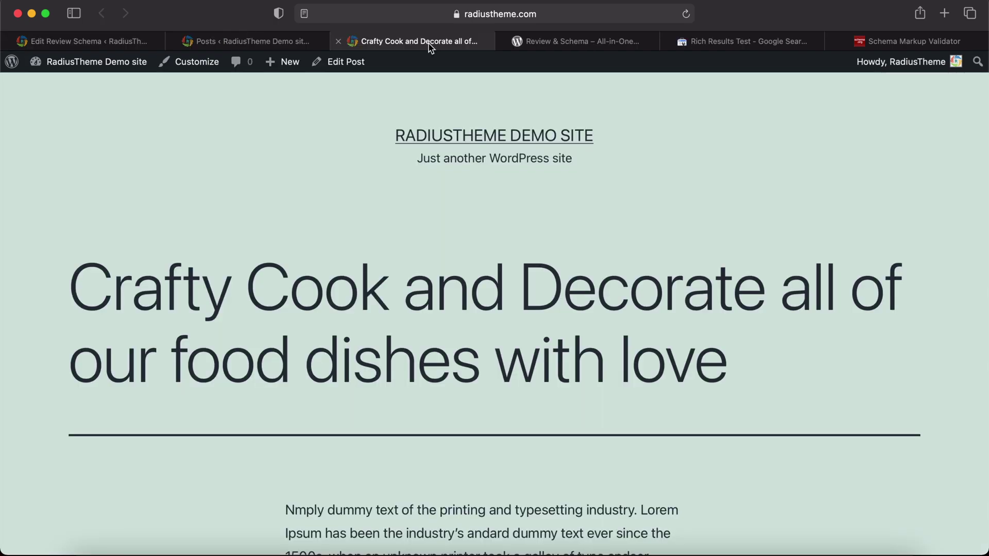
{"action": "scroll", "coordinate": [376, 275], "scroll_direction": "down", "scroll_amount": 10}
{"action": "scroll", "coordinate": [376, 273], "scroll_direction": "down", "scroll_amount": 15}
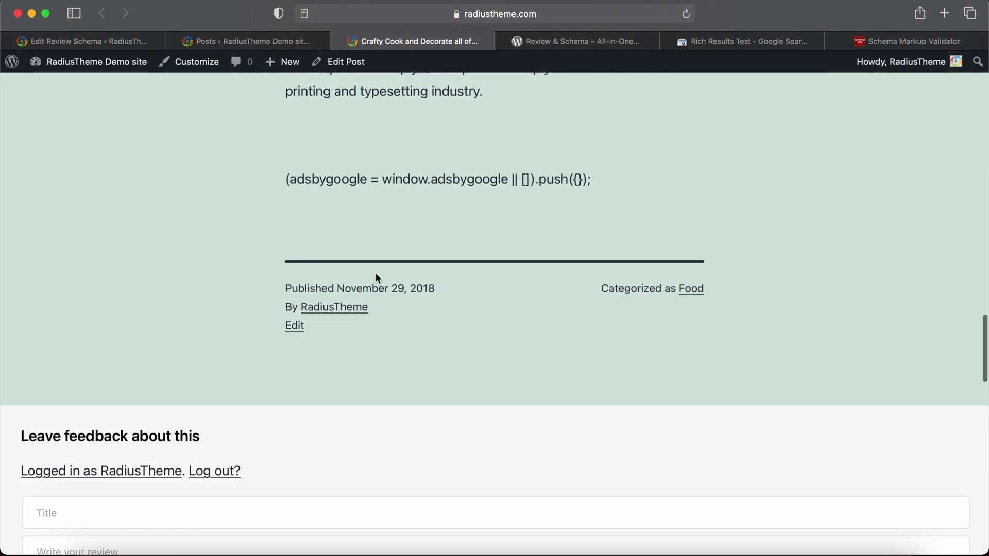
{"action": "scroll", "coordinate": [375, 275], "scroll_direction": "down", "scroll_amount": 10}
{"action": "scroll", "coordinate": [376, 273], "scroll_direction": "up", "scroll_amount": 1}
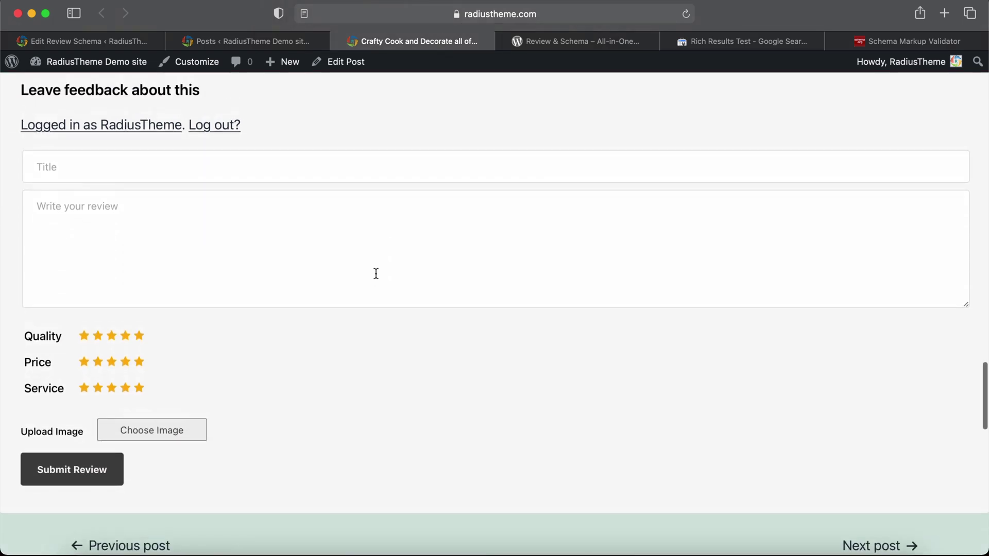
{"action": "left_click", "coordinate": [53, 226]}
{"action": "scroll", "coordinate": [63, 370], "scroll_direction": "down", "scroll_amount": 2}
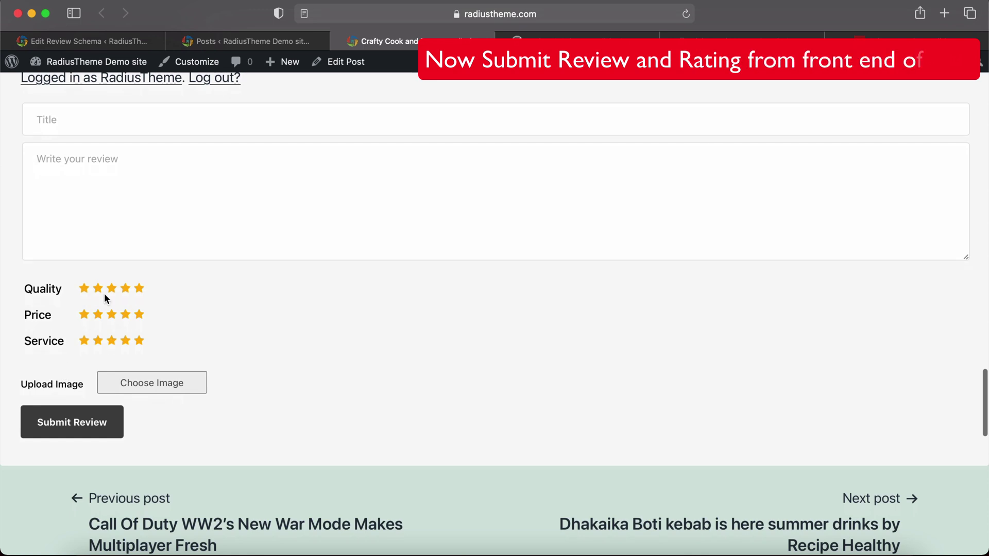
{"action": "scroll", "coordinate": [103, 136], "scroll_direction": "up", "scroll_amount": 1}
{"action": "scroll", "coordinate": [93, 143], "scroll_direction": "up", "scroll_amount": 1}
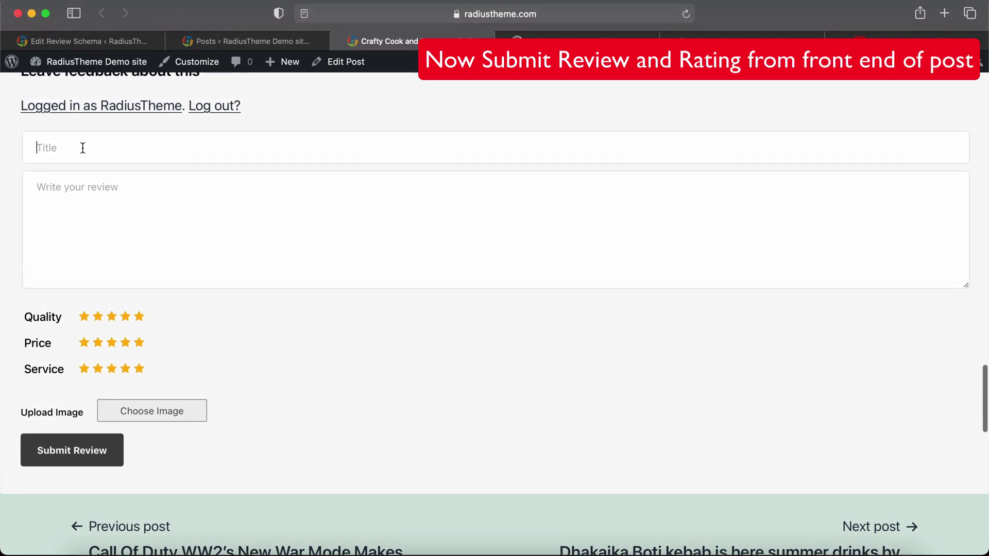
{"action": "type", "text": "I"}
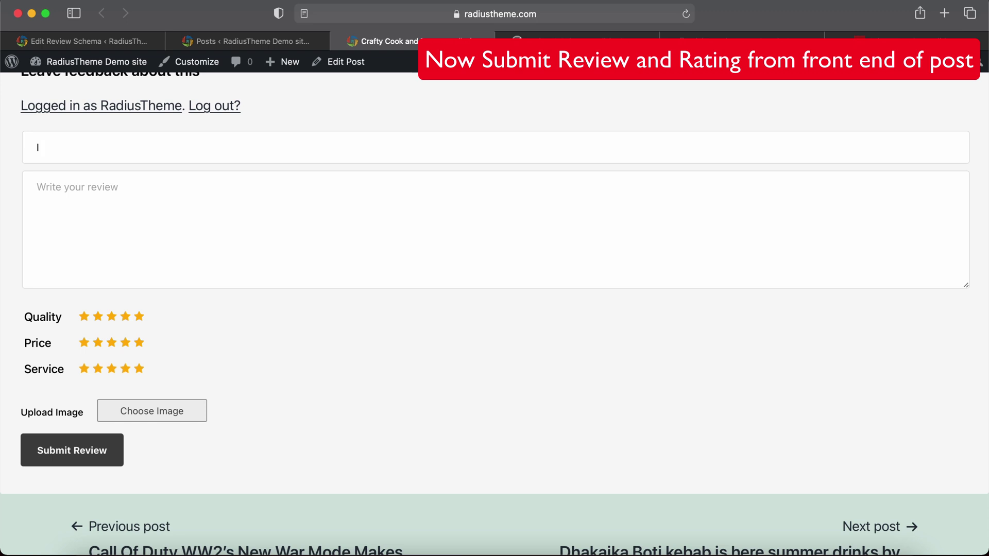
{"action": "type", "text": "t is test review by Radiusth"}
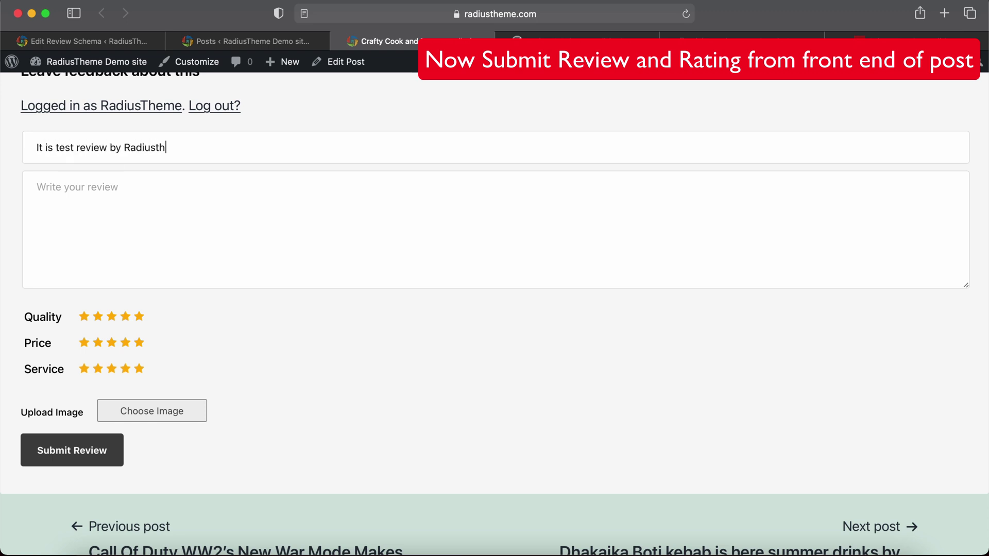
{"action": "type", "text": "Theme"}
Enter the review text 'This is test test test' and rate Price four stars.
{"action": "left_click", "coordinate": [93, 195]}
{"action": "type", "text": "T"}
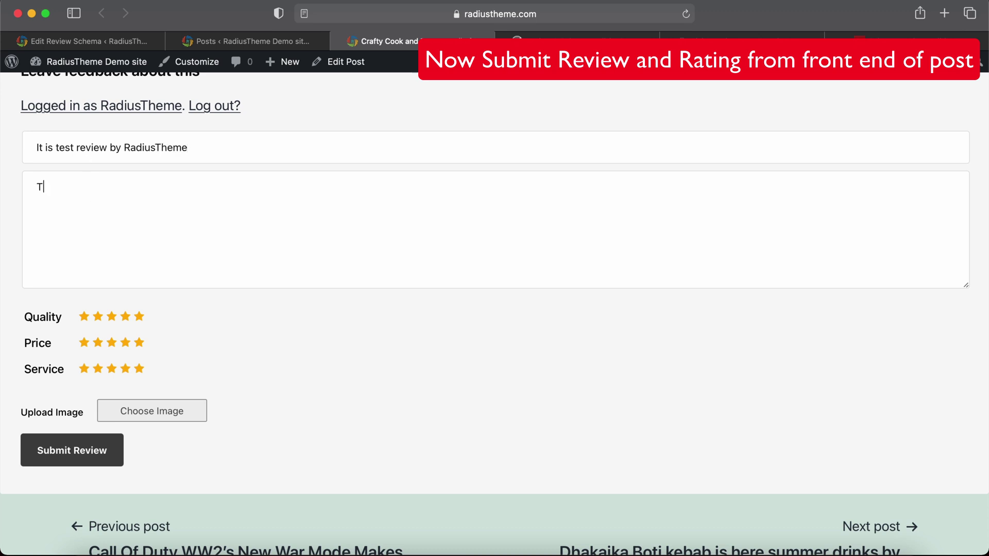
{"action": "type", "text": "his is test test test"}
{"action": "scroll", "coordinate": [124, 273], "scroll_direction": "down", "scroll_amount": 3}
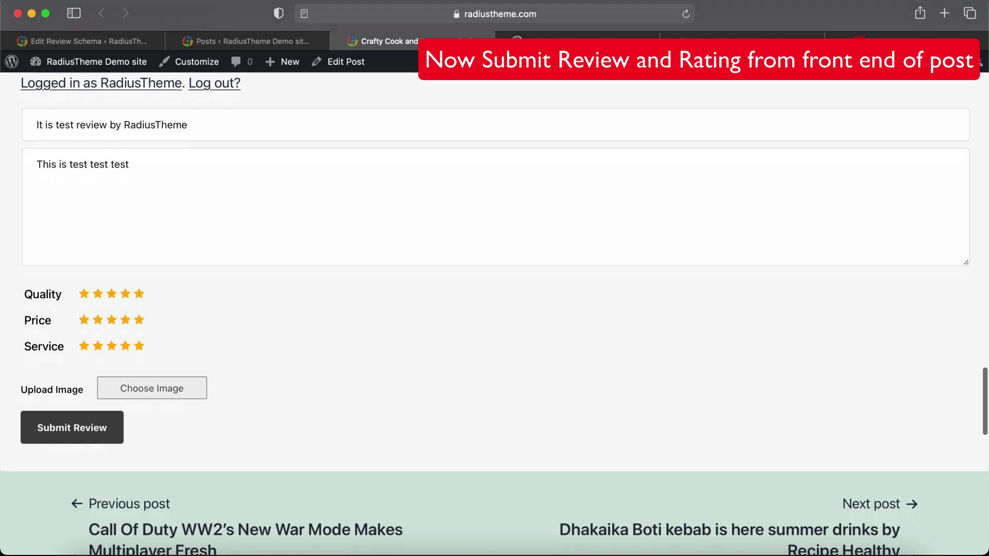
{"action": "left_click", "coordinate": [126, 264]}
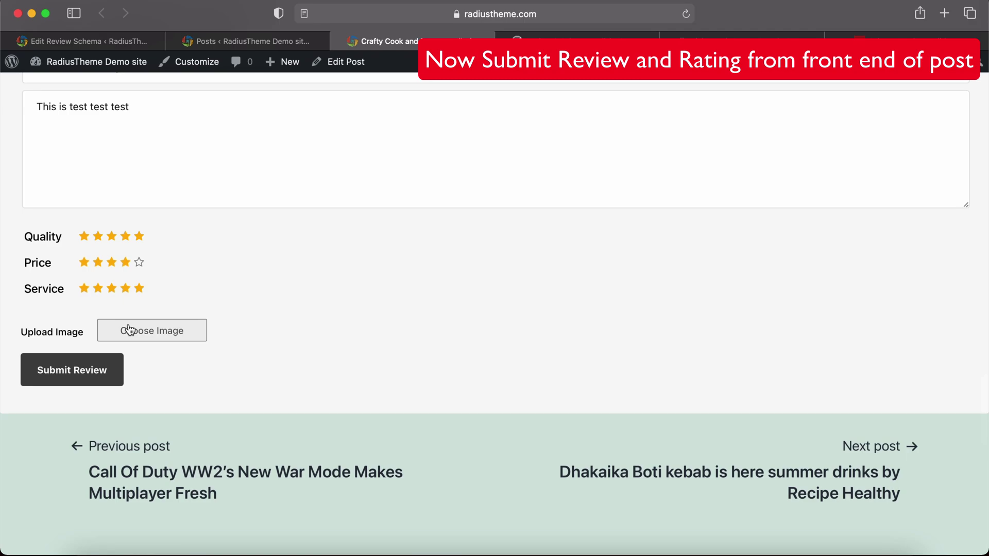
Attach Thumbnail.png from Downloads to the review and submit it with its ratings.
{"action": "left_click", "coordinate": [128, 329]}
{"action": "scroll", "coordinate": [415, 283], "scroll_direction": "down", "scroll_amount": 6}
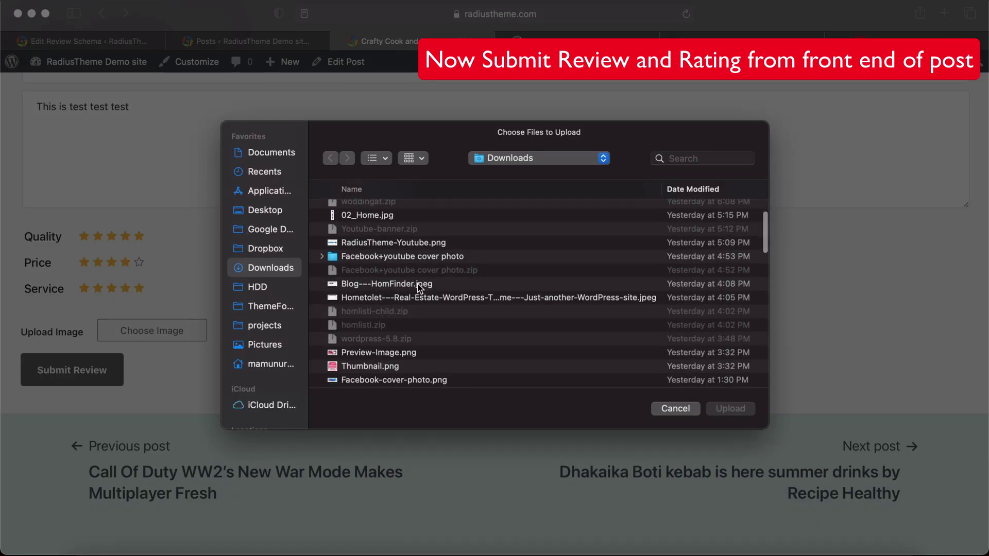
{"action": "left_click", "coordinate": [387, 286]}
{"action": "double_click", "coordinate": [388, 287]}
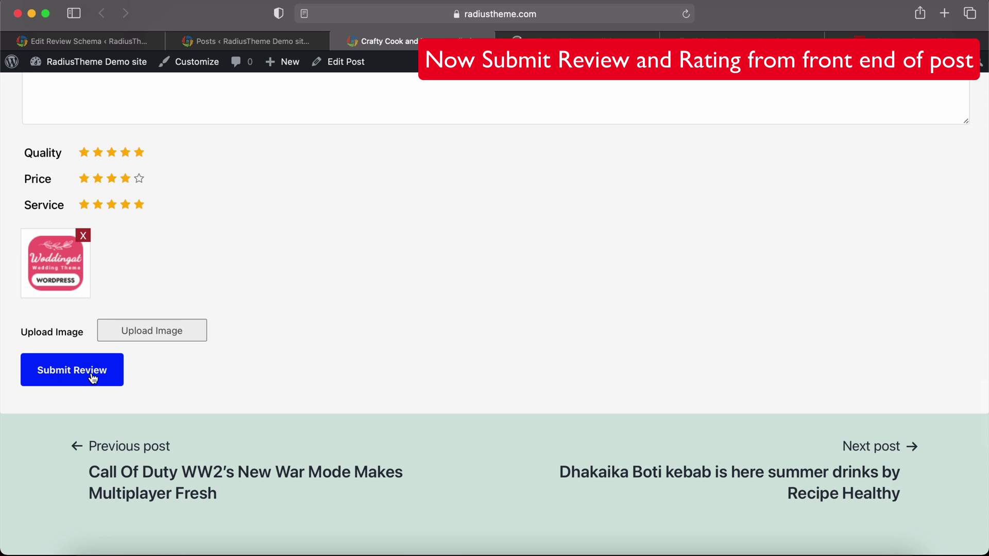
{"action": "left_click", "coordinate": [72, 370]}
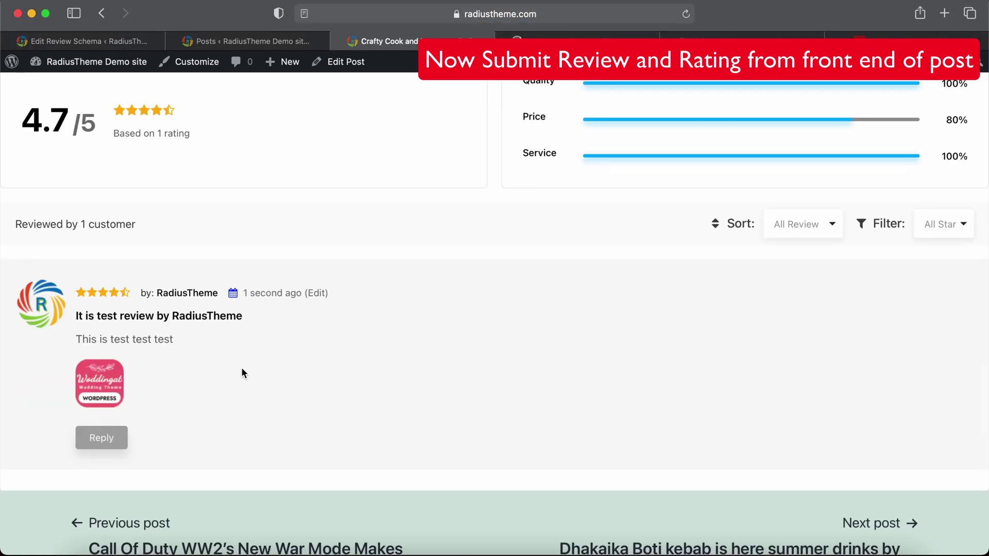
Scroll back to the post's title, grab its URL from the address bar, and return to Rich Results Test.
{"action": "scroll", "coordinate": [271, 310], "scroll_direction": "down", "scroll_amount": 3}
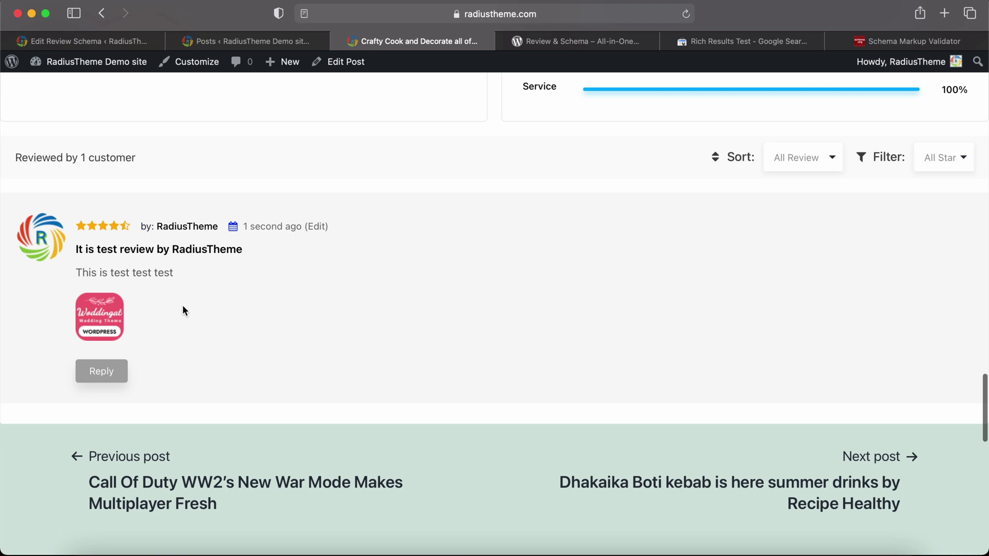
{"action": "scroll", "coordinate": [183, 310], "scroll_direction": "up", "scroll_amount": 2}
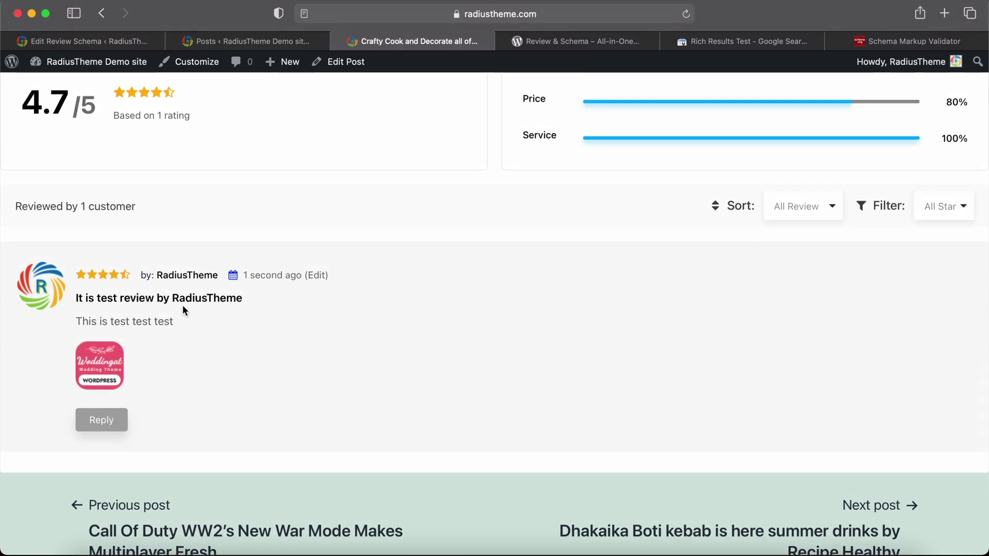
{"action": "scroll", "coordinate": [430, 279], "scroll_direction": "up", "scroll_amount": 20}
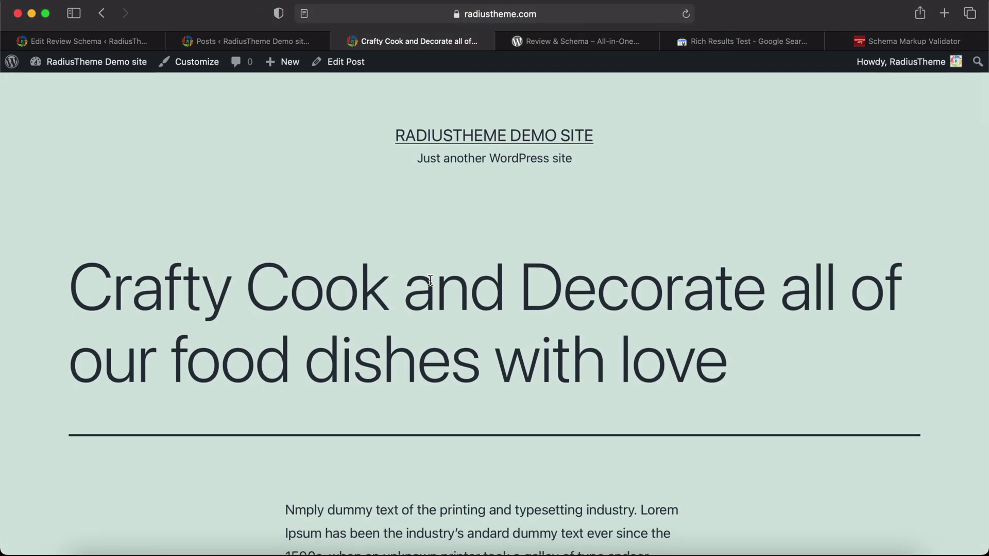
{"action": "left_click", "coordinate": [557, 16]}
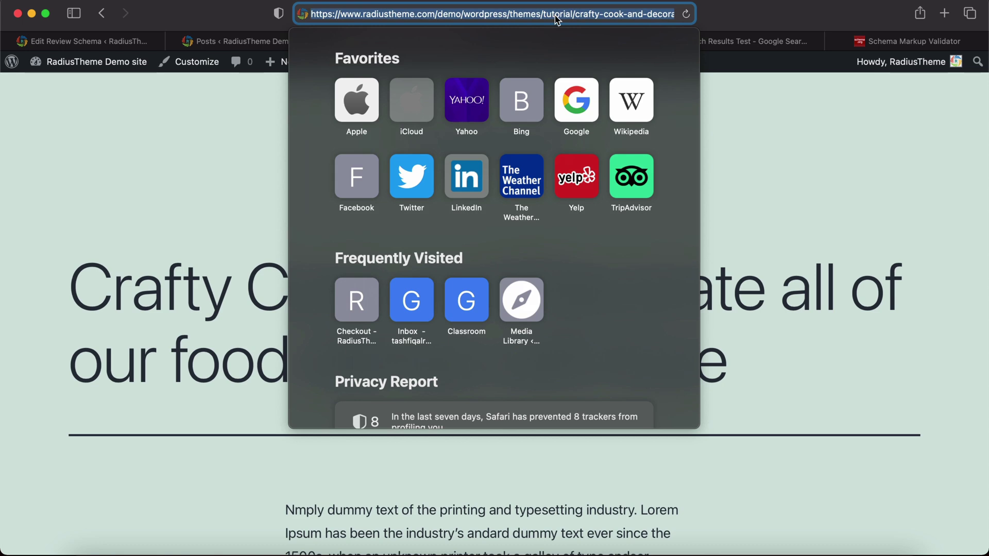
{"action": "left_click", "coordinate": [855, 135]}
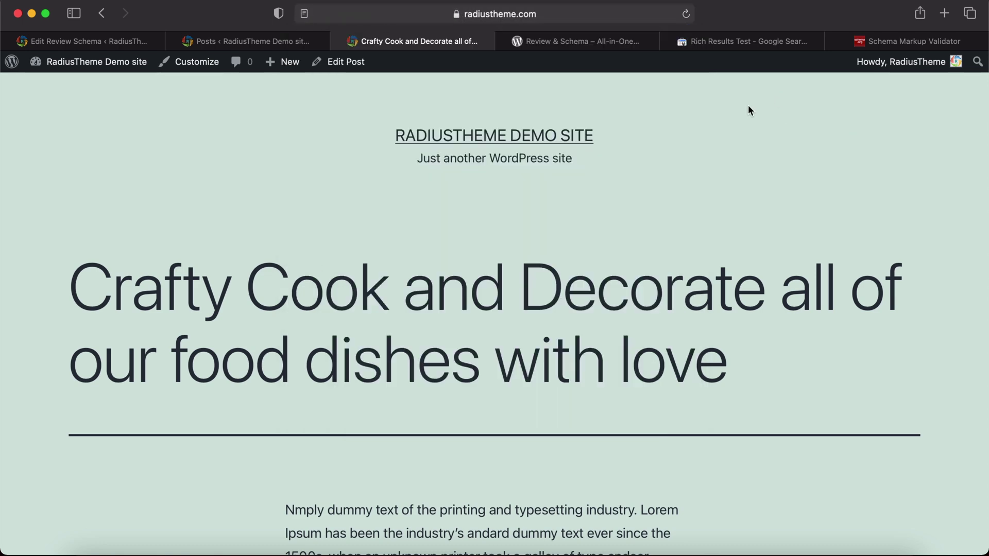
{"action": "left_click", "coordinate": [712, 43]}
Run Rich Results Test on the Crafty Cook post URL with its #comments anchor removed.
{"action": "left_click", "coordinate": [644, 120]}
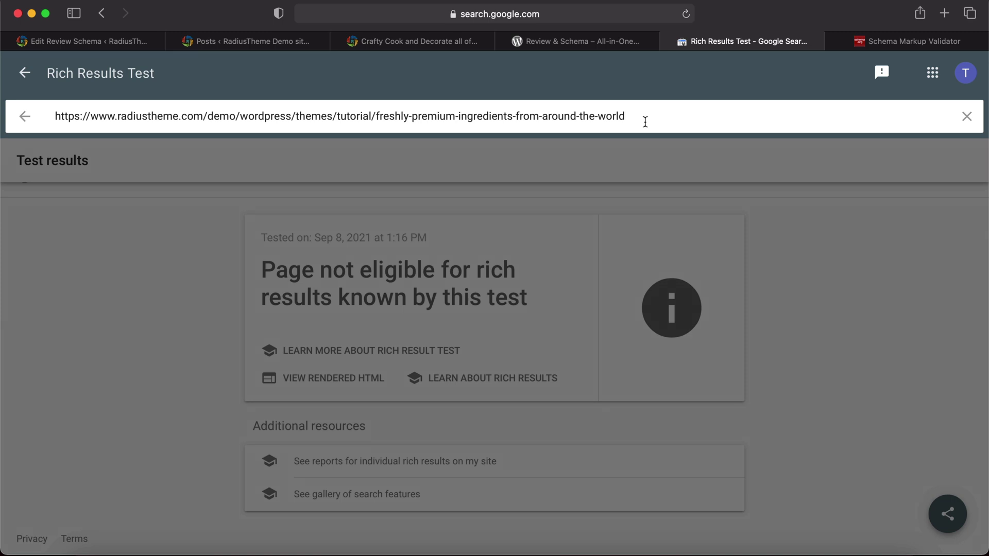
{"action": "triple_click", "coordinate": [645, 122]}
{"action": "type", "text": "https://www.radiustheme.com/demo/wordpress/themes/tutorial/crafty-cook-and-decorate-all-of-our-food-dishes-with-love-2/#comments"}
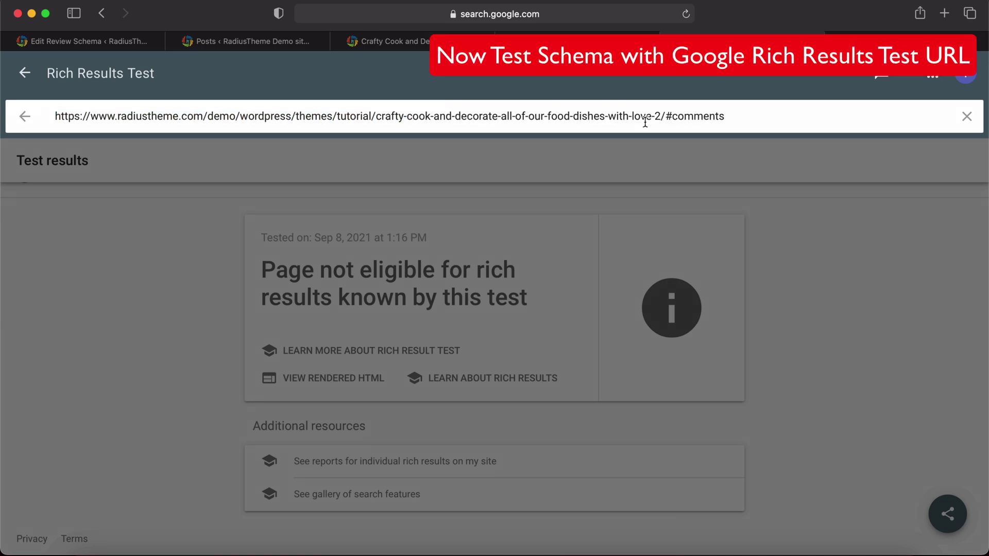
{"action": "key", "text": "BackSpace"}
{"action": "key", "text": "BackSpace"}
{"action": "key", "text": "BackSpace"}
{"action": "key", "text": "BackSpace"}
{"action": "key", "text": "BackSpace"}
{"action": "key", "text": "BackSpace"}
{"action": "key", "text": "BackSpace"}
{"action": "key", "text": "BackSpace"}
{"action": "key", "text": "BackSpace"}
{"action": "key", "text": "Return"}
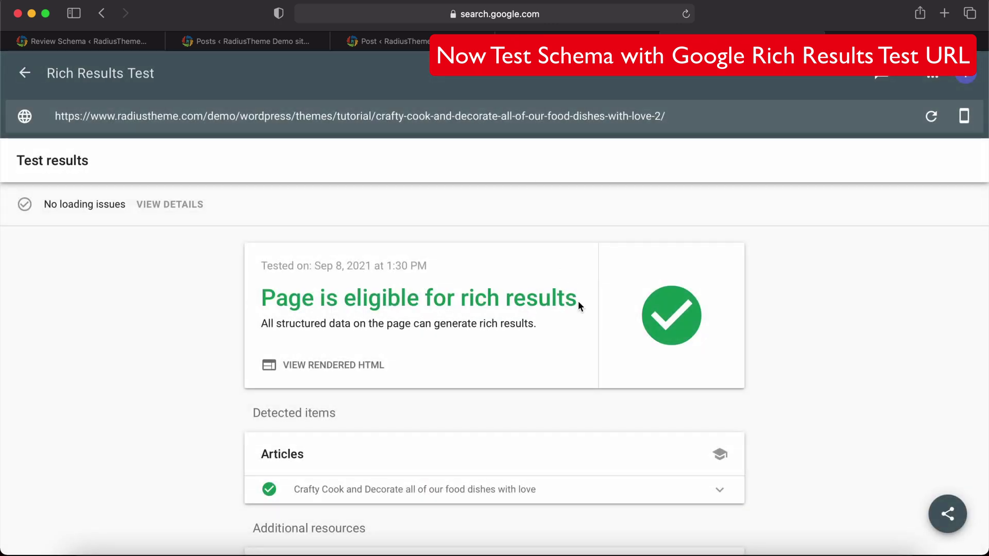
Confirm the eligible verdict, expand the Articles item, and show BlogPosting in the rendered HTML.
{"action": "left_click_drag", "start_coordinate": [578, 295], "coordinate": [273, 290]}
{"action": "scroll", "coordinate": [273, 290], "scroll_direction": "down", "scroll_amount": 3}
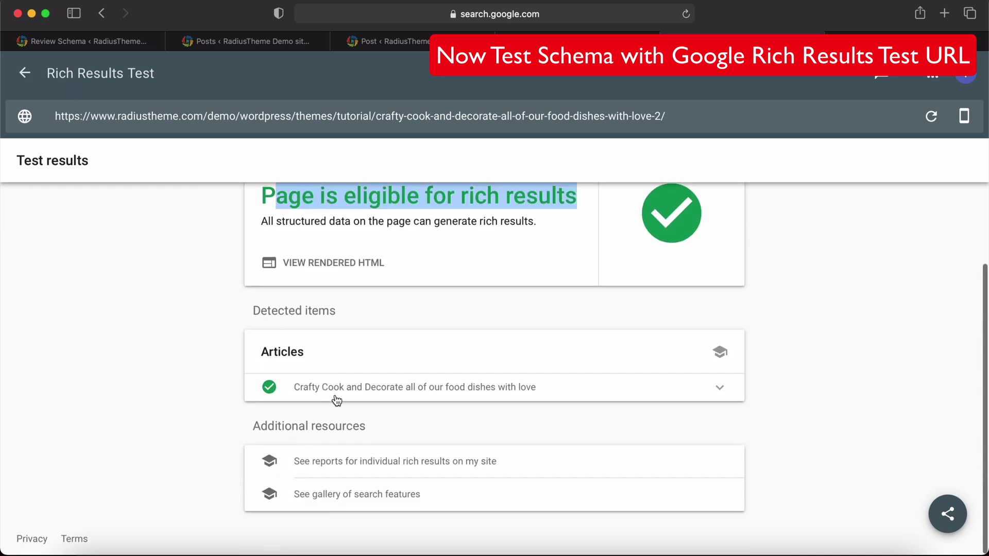
{"action": "left_click", "coordinate": [372, 390]}
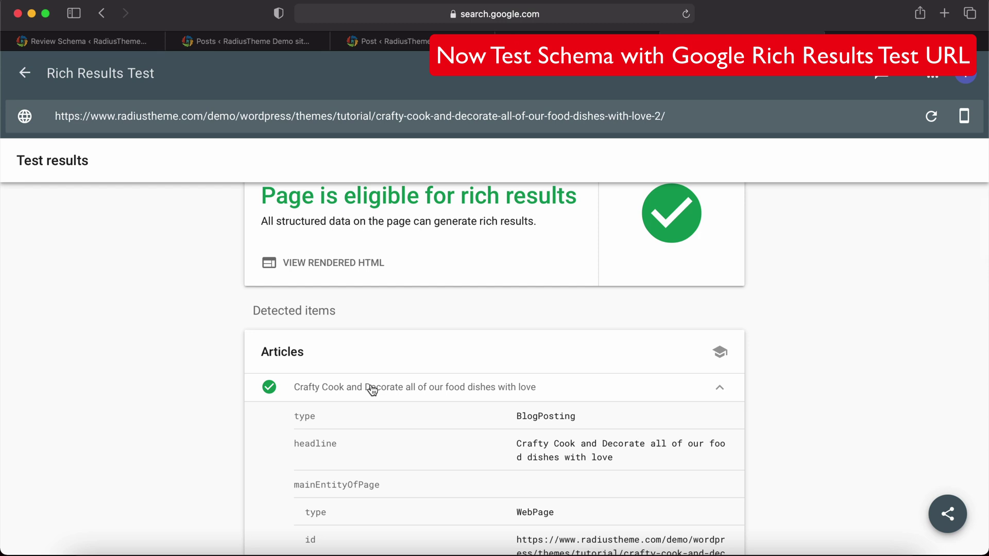
{"action": "scroll", "coordinate": [371, 389], "scroll_direction": "down", "scroll_amount": 2}
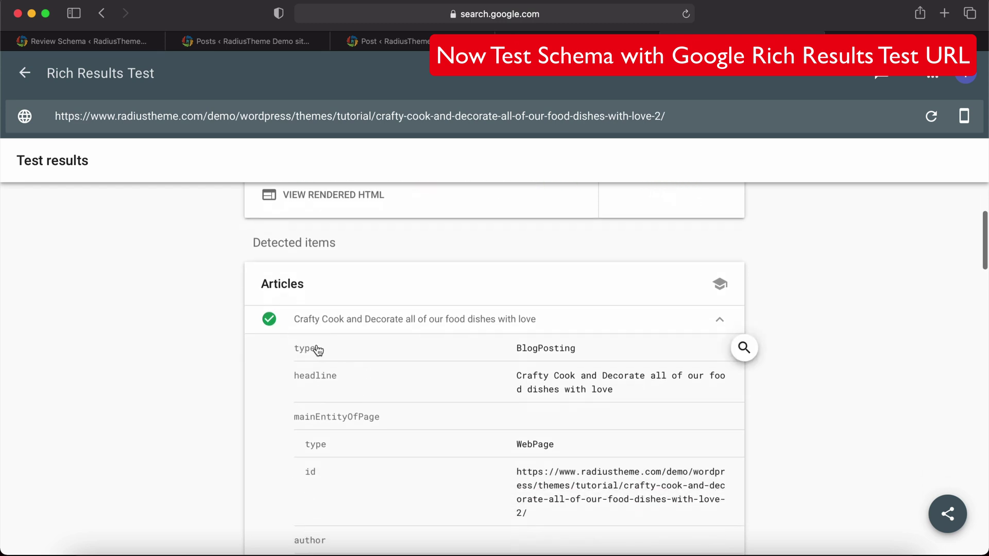
{"action": "double_click", "coordinate": [579, 353]}
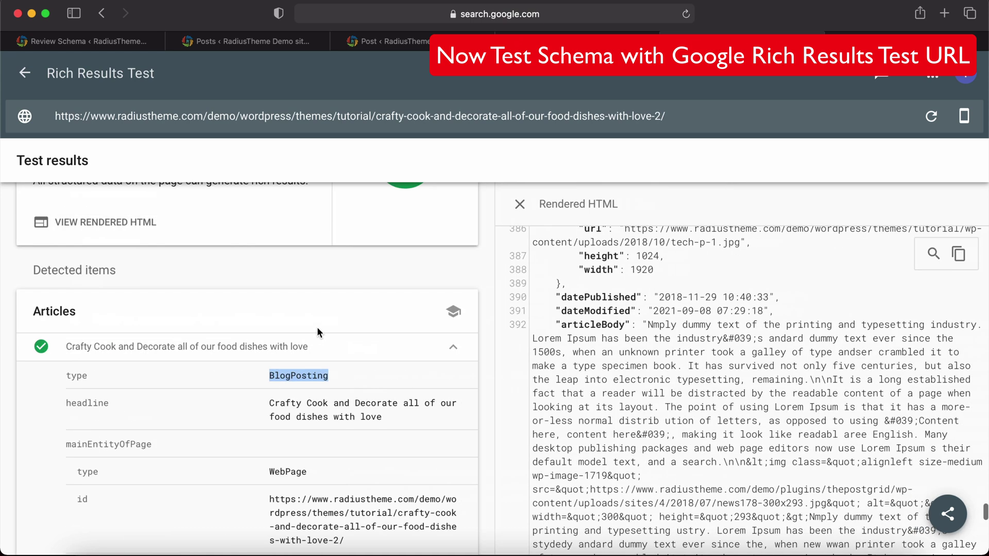
Locate the BlogPosting JSON-LD in the rendered HTML, collapse the article, and select the tested post URL.
{"action": "left_click", "coordinate": [320, 380]}
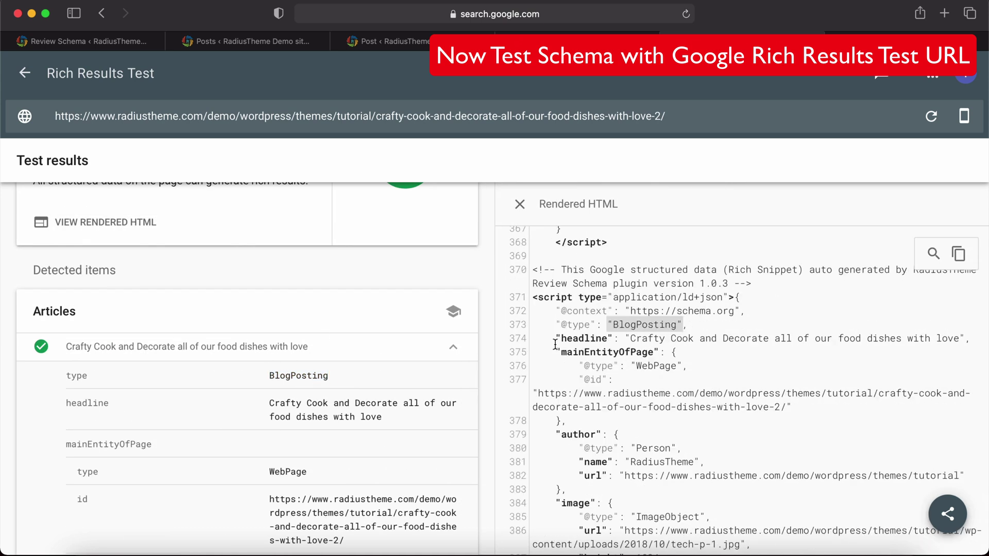
{"action": "left_click", "coordinate": [285, 379]}
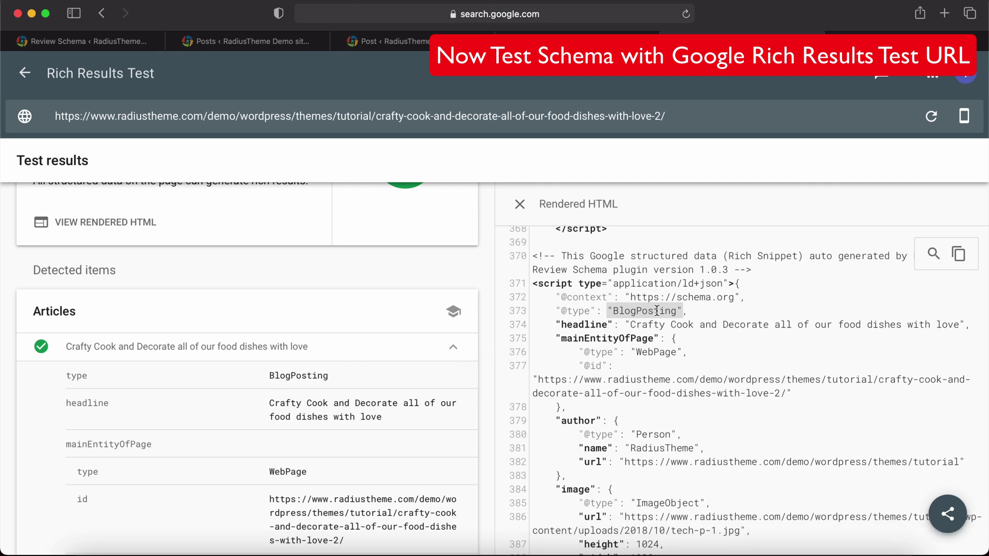
{"action": "scroll", "coordinate": [308, 339], "scroll_direction": "down", "scroll_amount": 2}
{"action": "scroll", "coordinate": [308, 338], "scroll_direction": "down", "scroll_amount": 5}
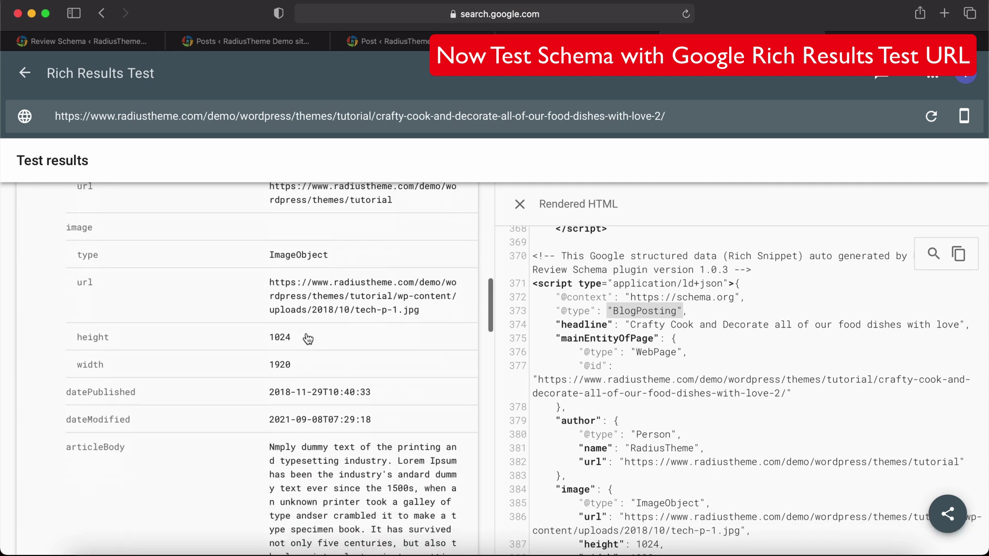
{"action": "scroll", "coordinate": [305, 335], "scroll_direction": "up", "scroll_amount": 10}
{"action": "scroll", "coordinate": [332, 338], "scroll_direction": "down", "scroll_amount": 4}
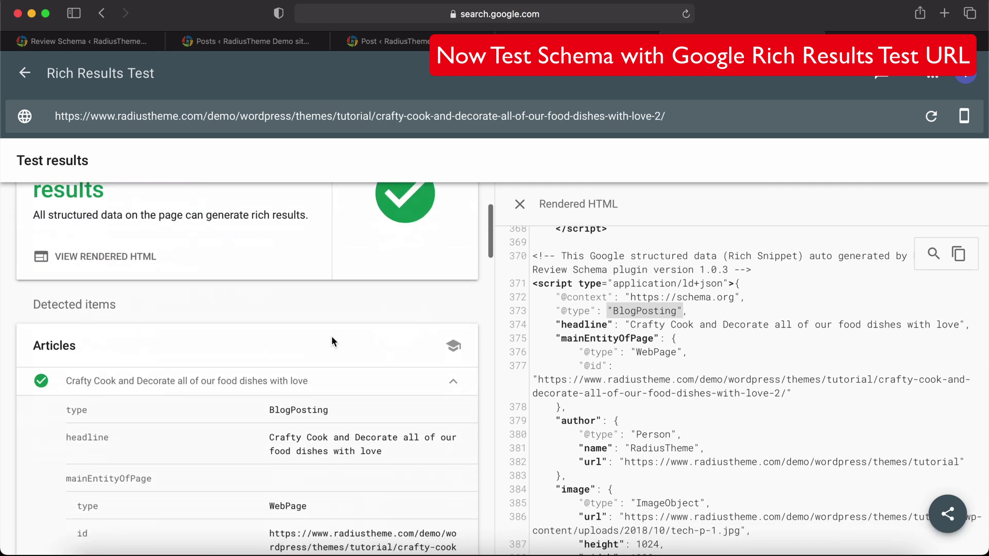
{"action": "left_click", "coordinate": [341, 380]}
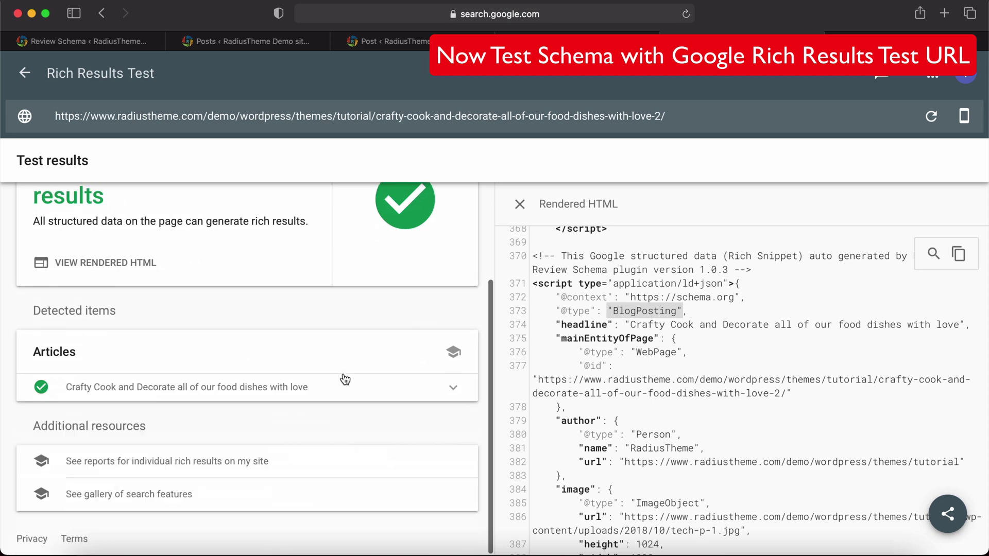
{"action": "left_click", "coordinate": [480, 116]}
{"action": "key", "text": "super+a"}
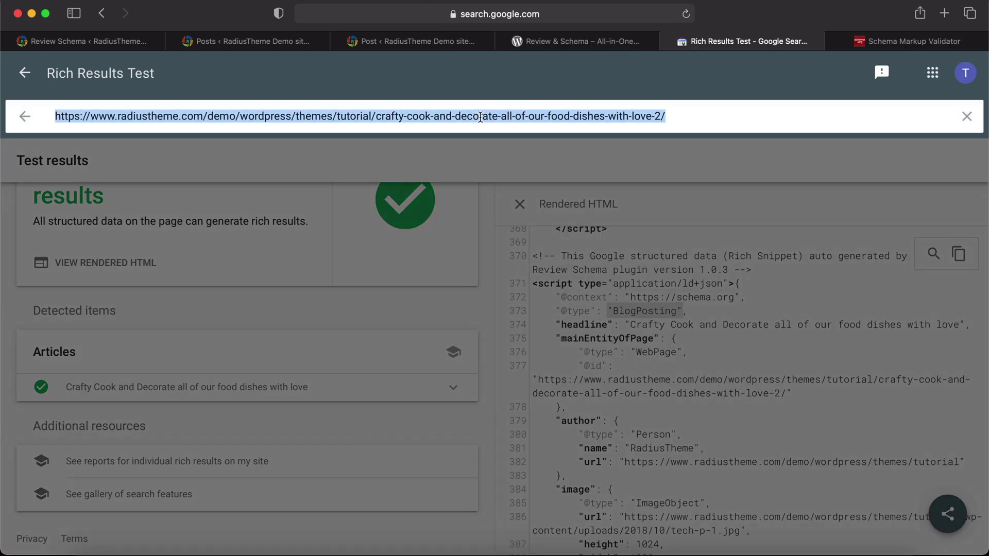
Paste the Crafty Cook post URL into Schema Markup Validator and run the test.
{"action": "left_click", "coordinate": [879, 42]}
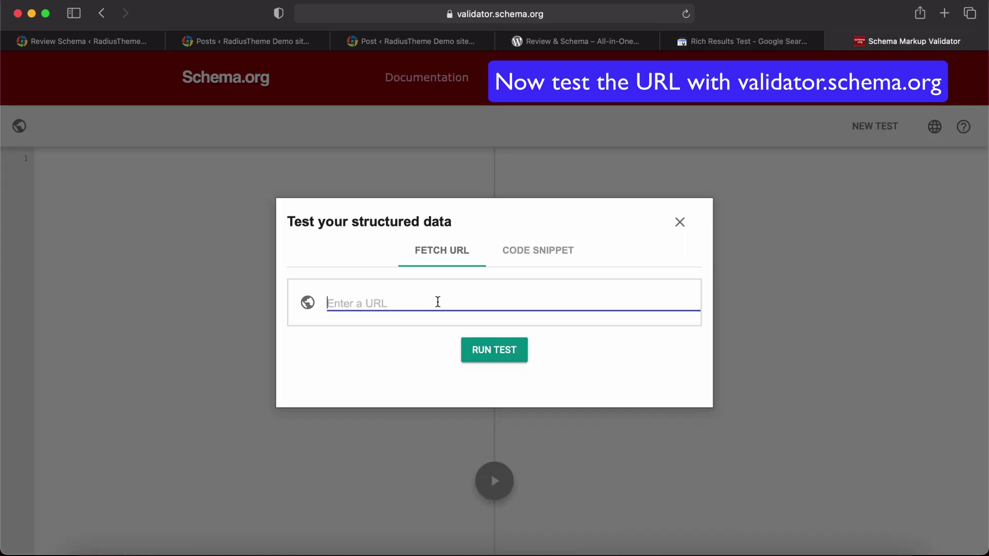
{"action": "key", "text": "super+v"}
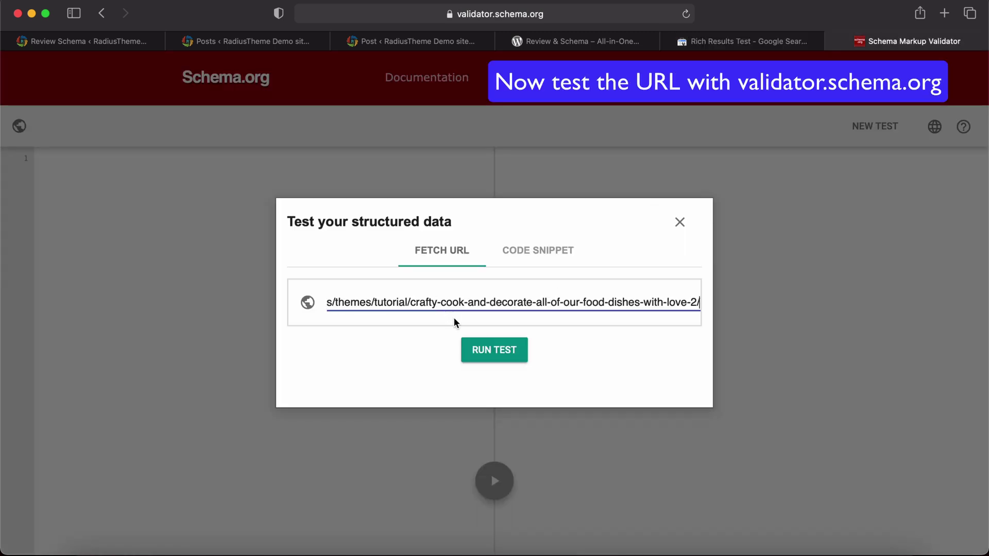
{"action": "left_click", "coordinate": [480, 346]}
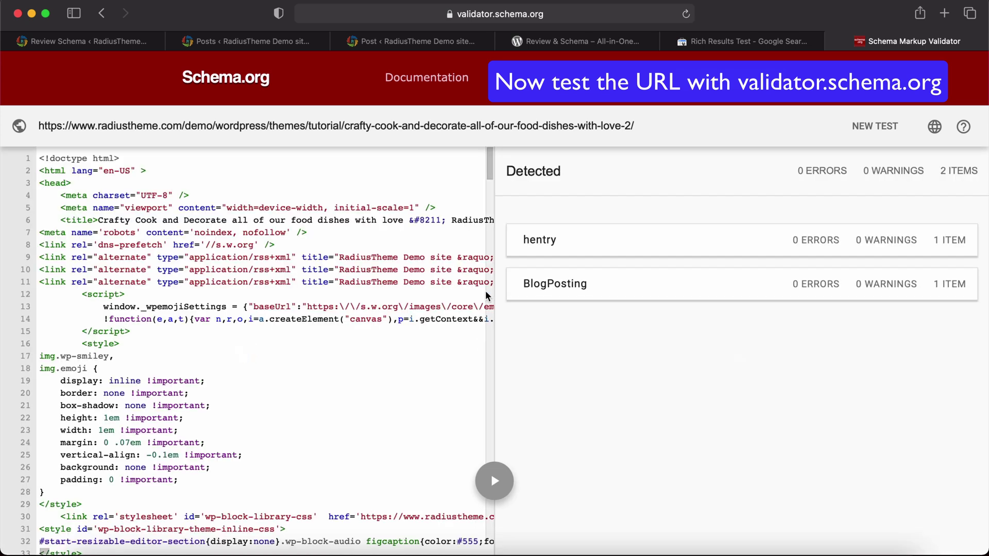
{"action": "left_click", "coordinate": [566, 288]}
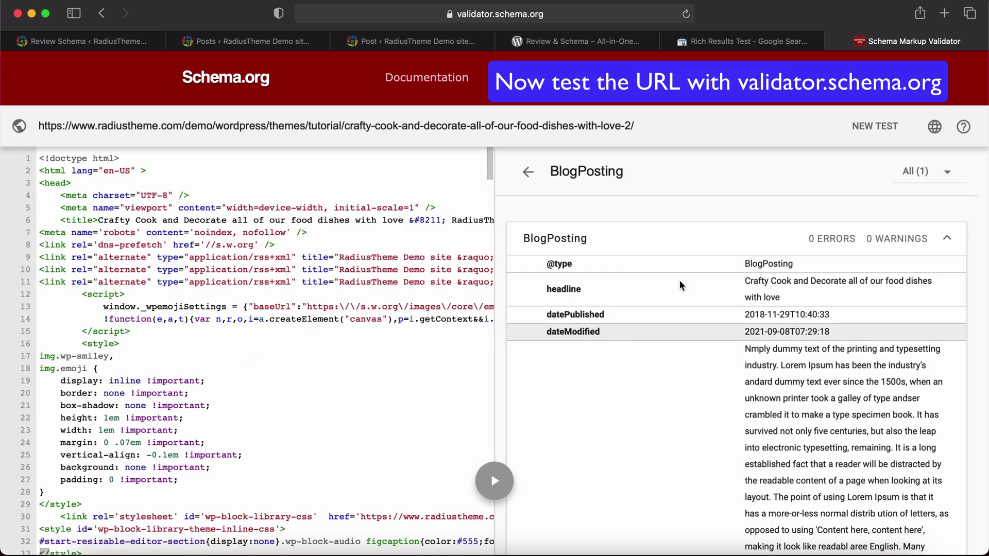
{"action": "scroll", "coordinate": [735, 271], "scroll_direction": "down", "scroll_amount": 5}
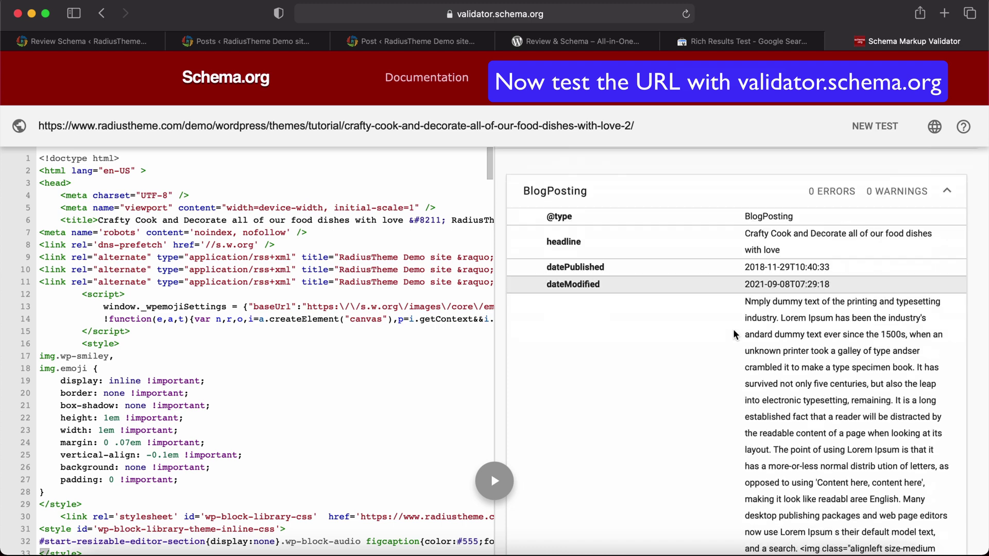
{"action": "scroll", "coordinate": [735, 331], "scroll_direction": "up", "scroll_amount": 6}
{"action": "scroll", "coordinate": [735, 335], "scroll_direction": "down", "scroll_amount": 1}
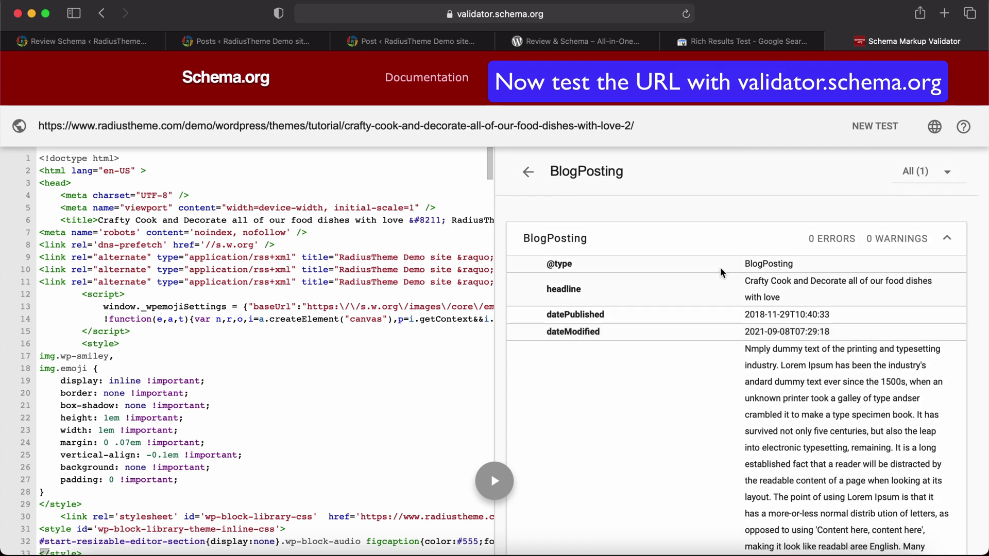
{"action": "left_click", "coordinate": [721, 262]}
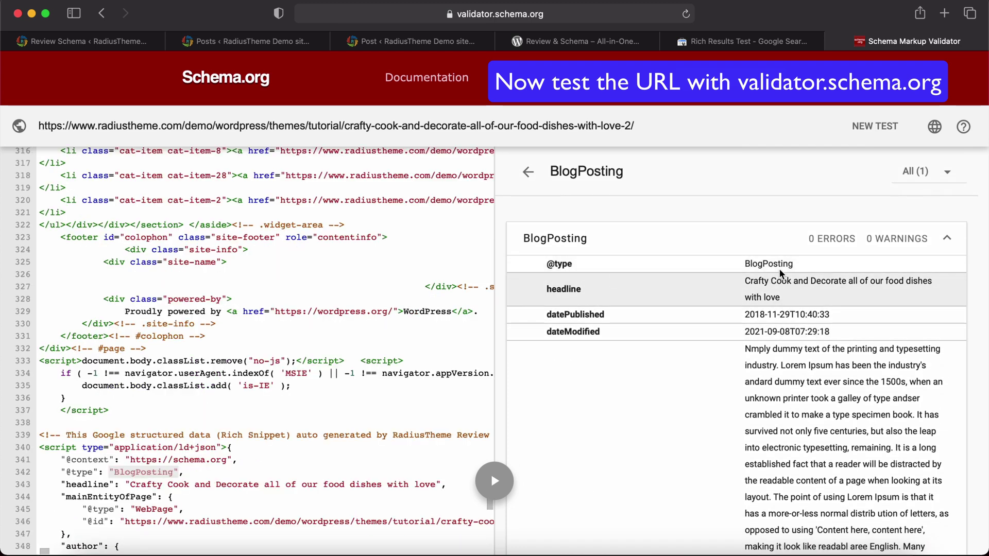
{"action": "left_click", "coordinate": [691, 313]}
{"action": "left_click", "coordinate": [682, 283]}
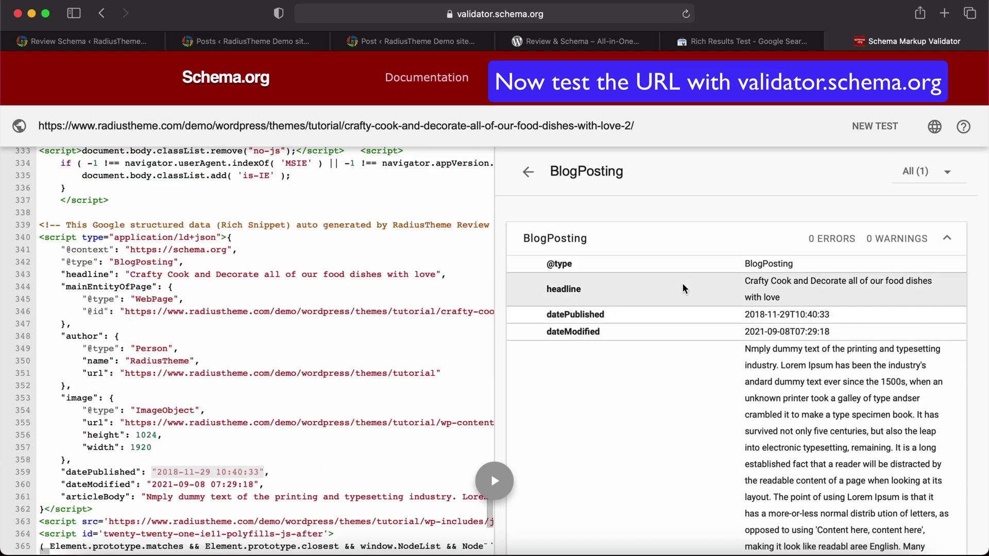
{"action": "scroll", "coordinate": [704, 385], "scroll_direction": "down", "scroll_amount": 10}
{"action": "scroll", "coordinate": [703, 386], "scroll_direction": "down", "scroll_amount": 10}
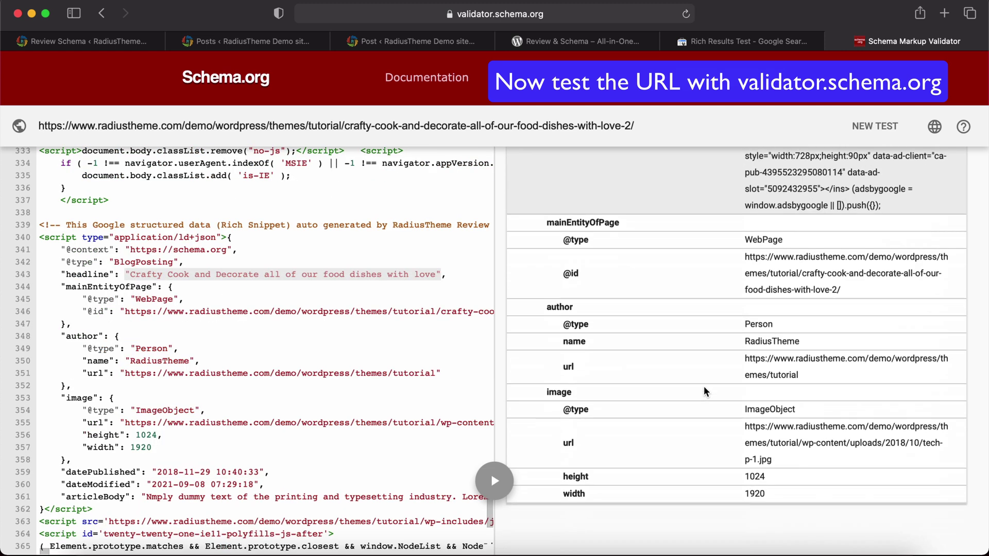
{"action": "scroll", "coordinate": [704, 387], "scroll_direction": "up", "scroll_amount": 1}
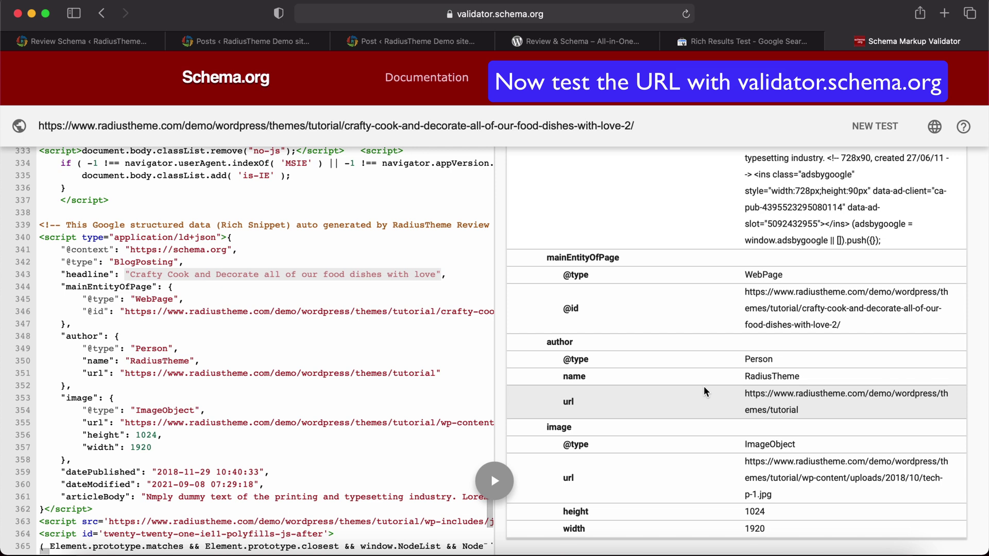